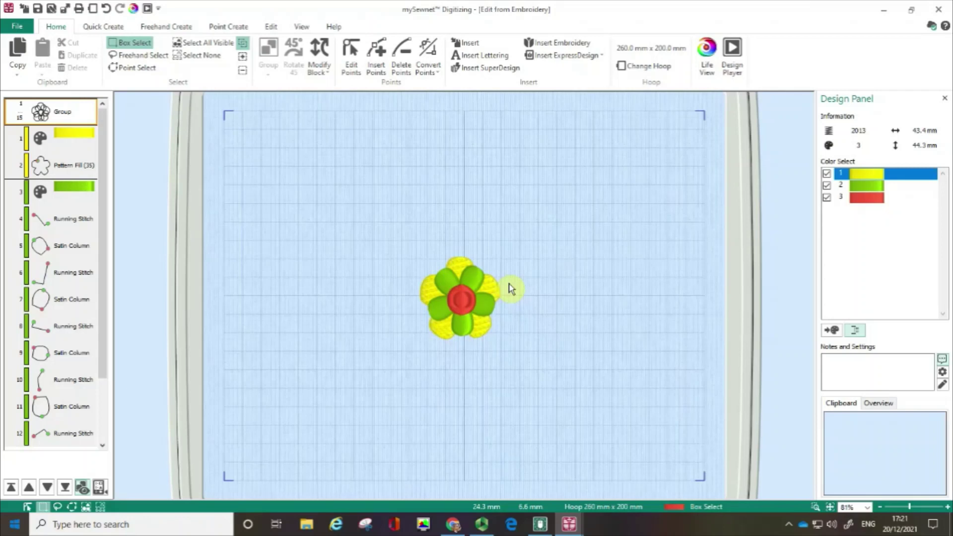
Select the whole flower design and ungroup it into its individual objects.
left_click(133, 47)
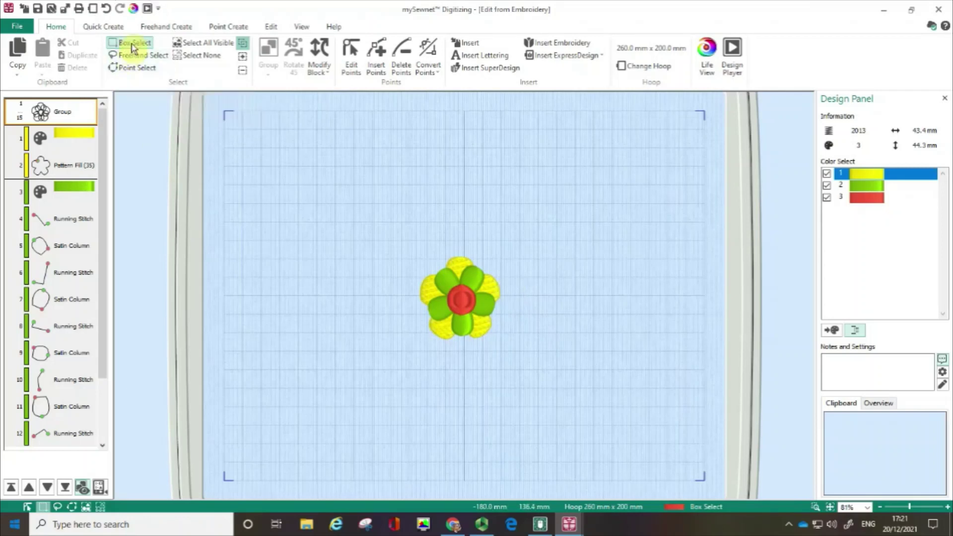
left_click_drag(407, 231, 516, 356)
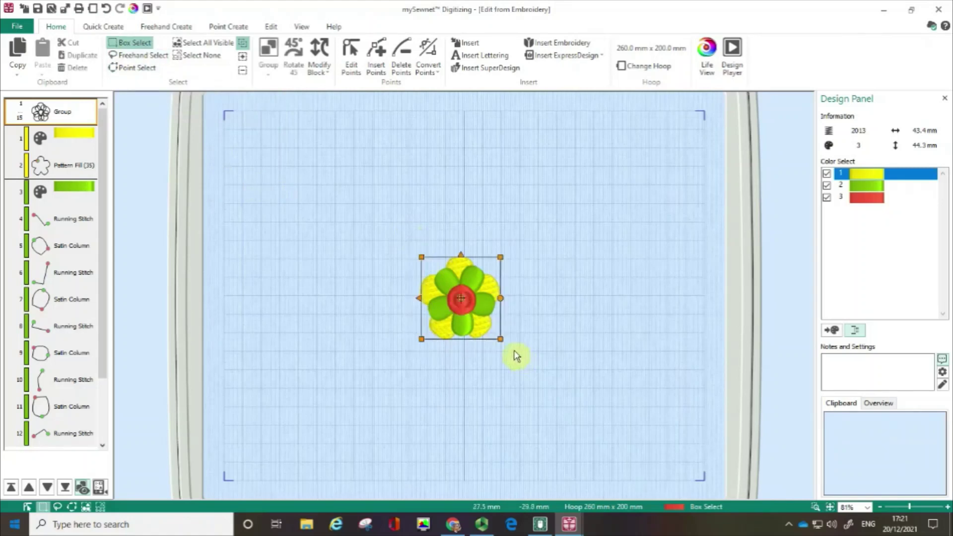
left_click(501, 258)
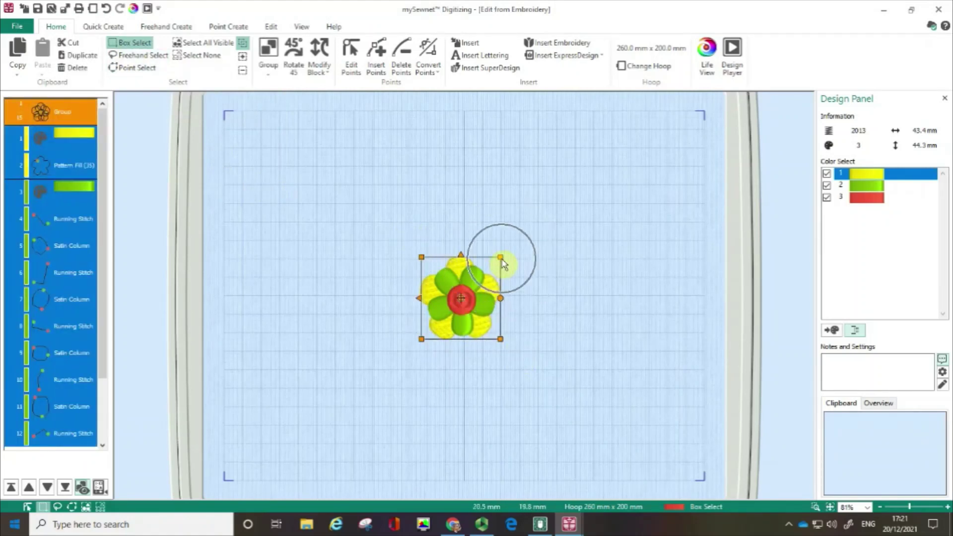
left_click(73, 111)
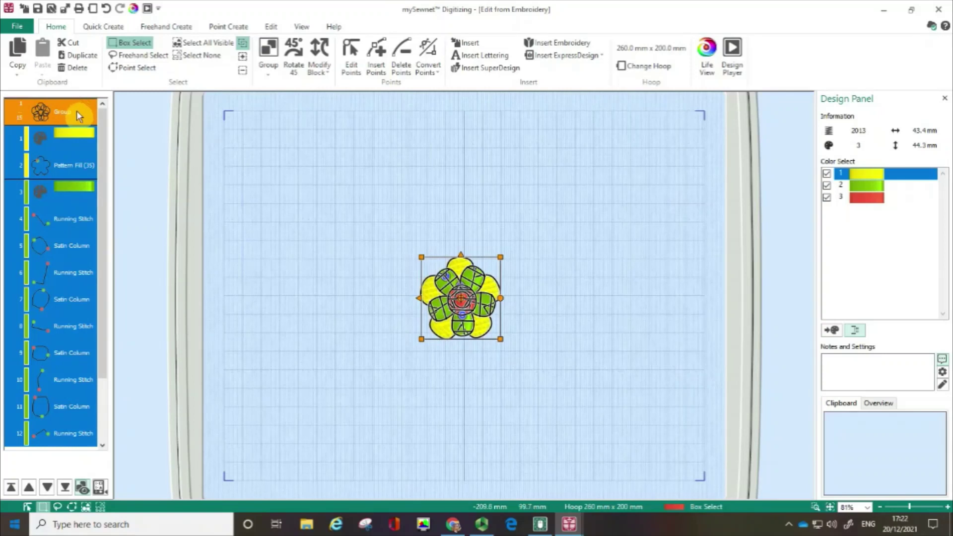
left_click(269, 74)
left_click(287, 99)
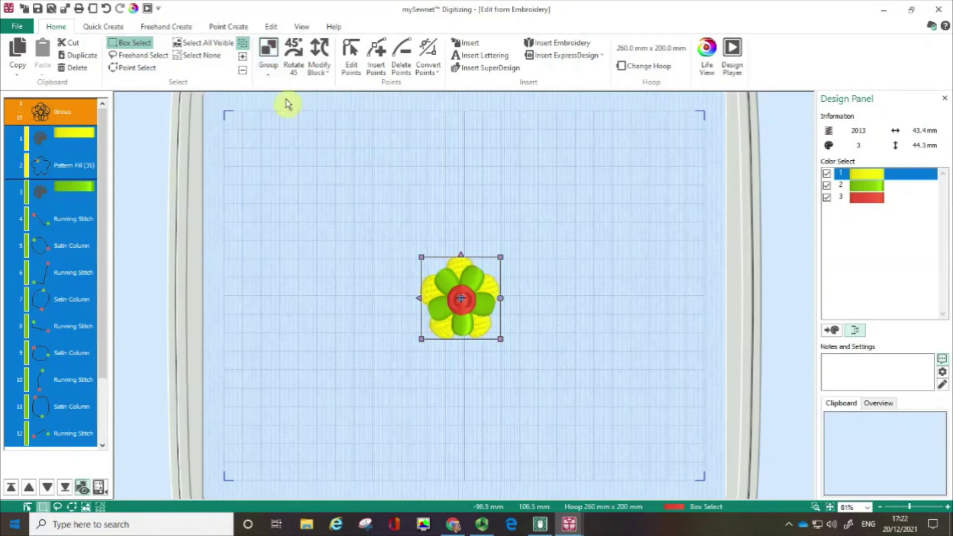
Select the yellow pattern fill, and the first green running stitch with its satin column, to identify their parts of the flower.
left_click(75, 139)
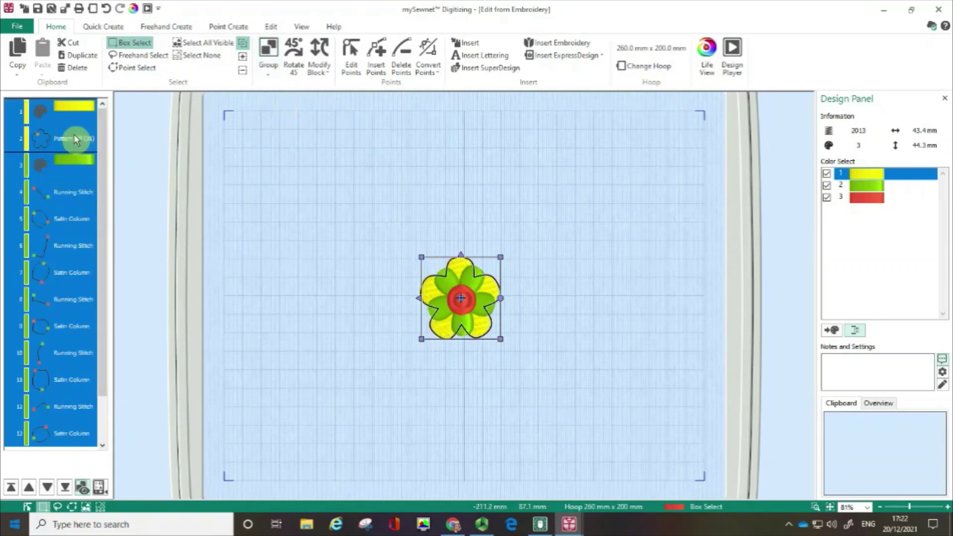
left_click(73, 138)
left_click(80, 139)
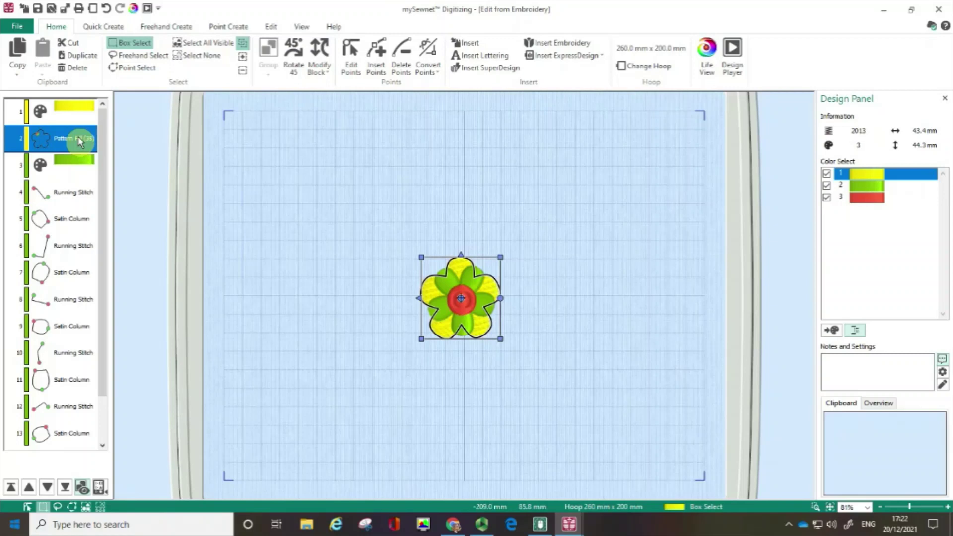
left_click(79, 140)
left_click(80, 140)
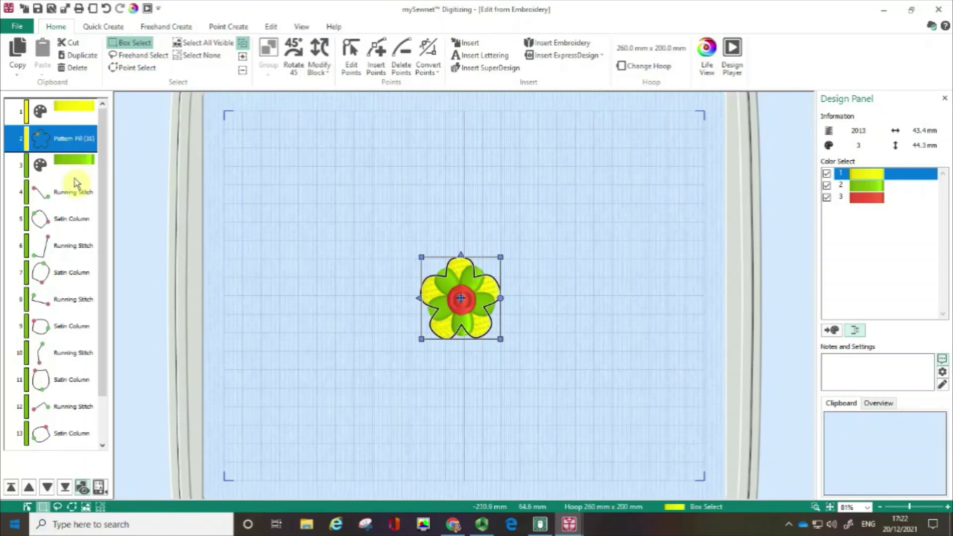
left_click(78, 201)
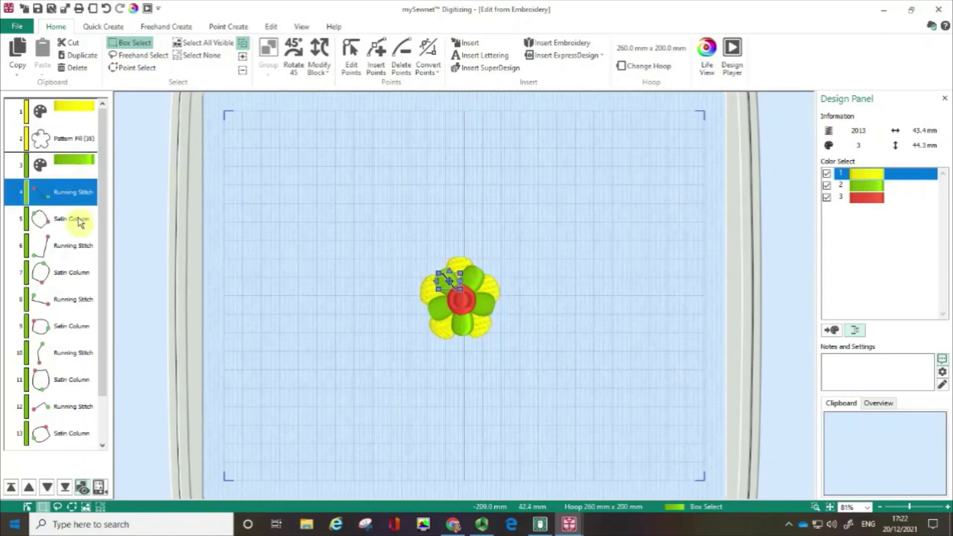
left_click(80, 225, "shift")
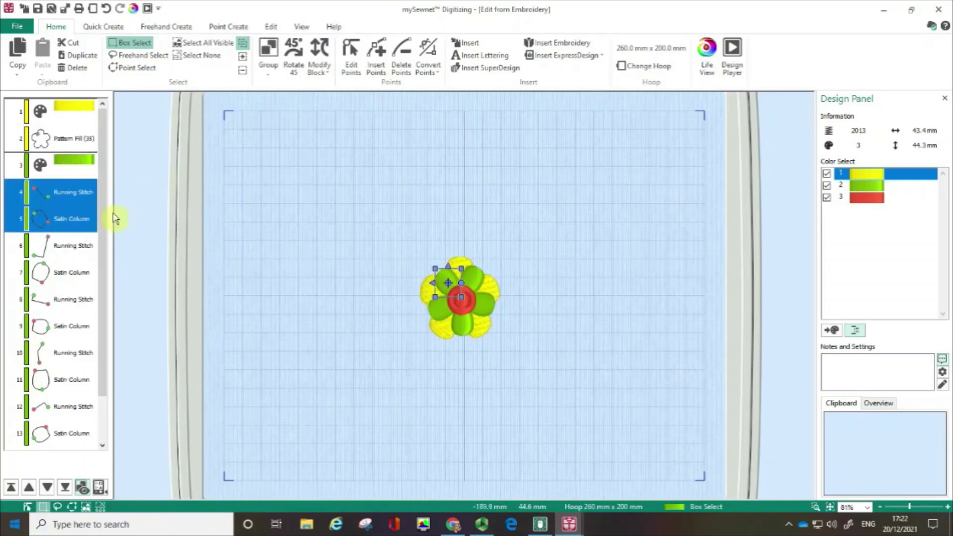
left_click_drag(100, 185, 99, 207)
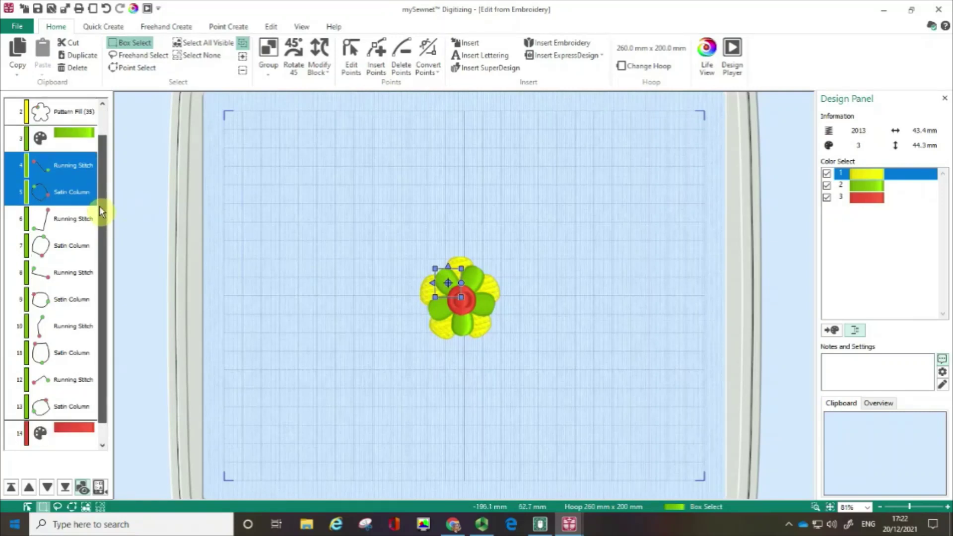
Copy the green petals and red centre with their colour changes, paste them and place the copy left of the original flower.
left_click(72, 144)
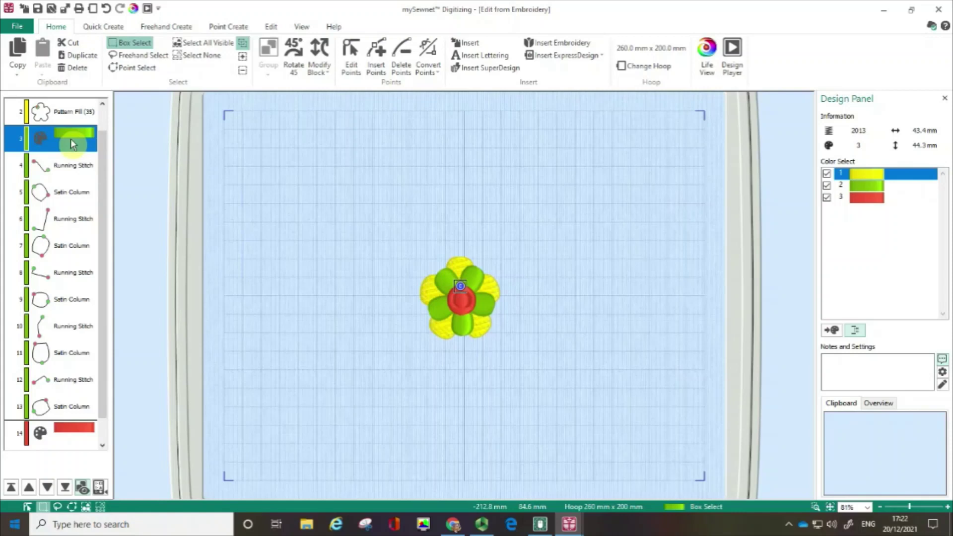
left_click_drag(99, 170, 100, 206)
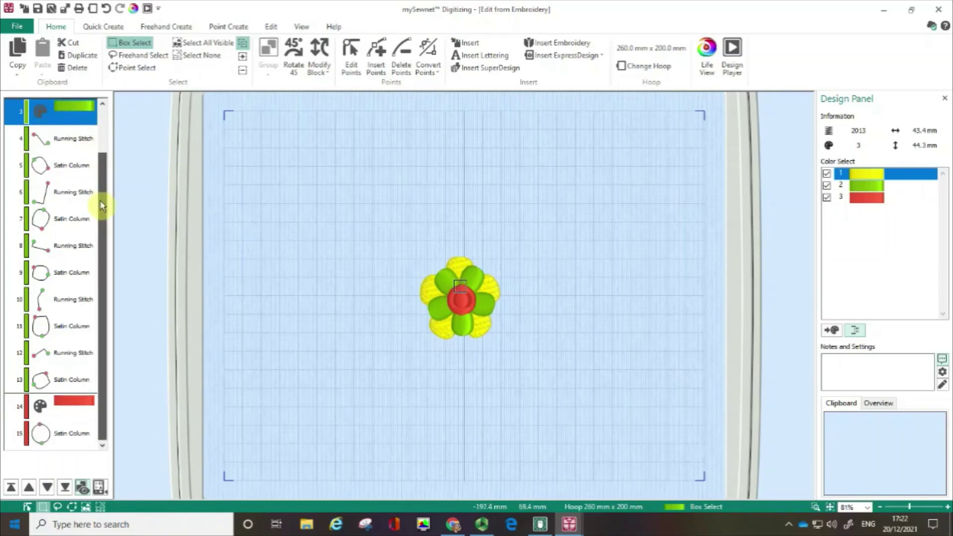
left_click(51, 435, "shift")
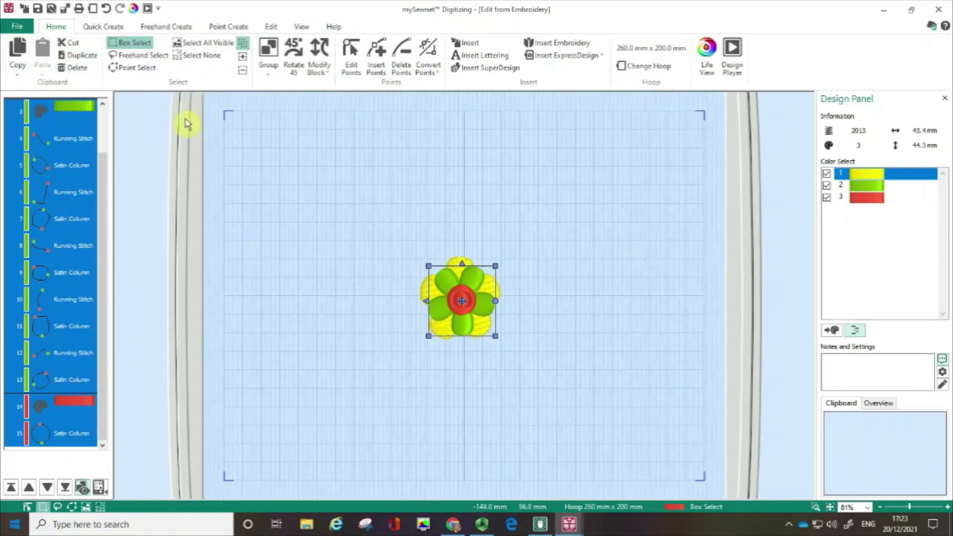
left_click(16, 51)
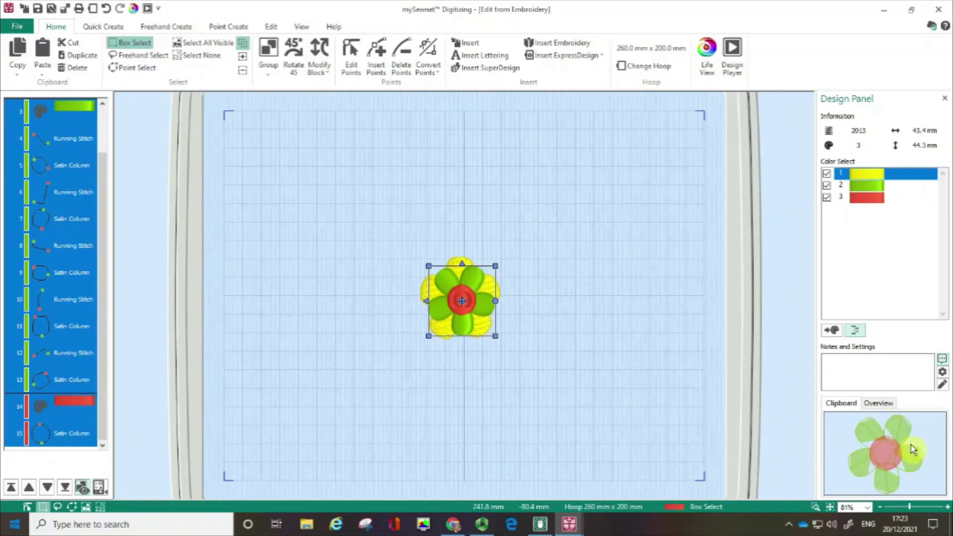
left_click(44, 52)
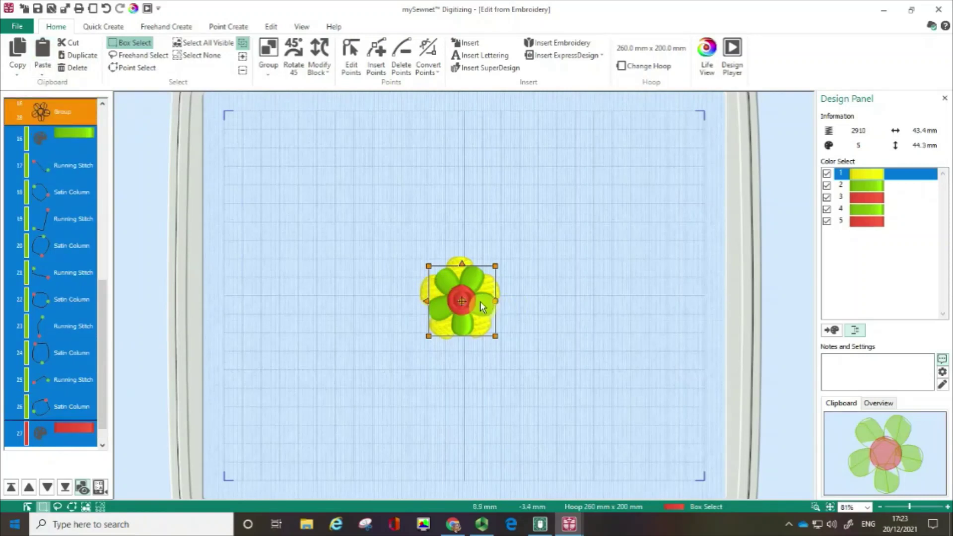
left_click_drag(481, 301, 373, 302)
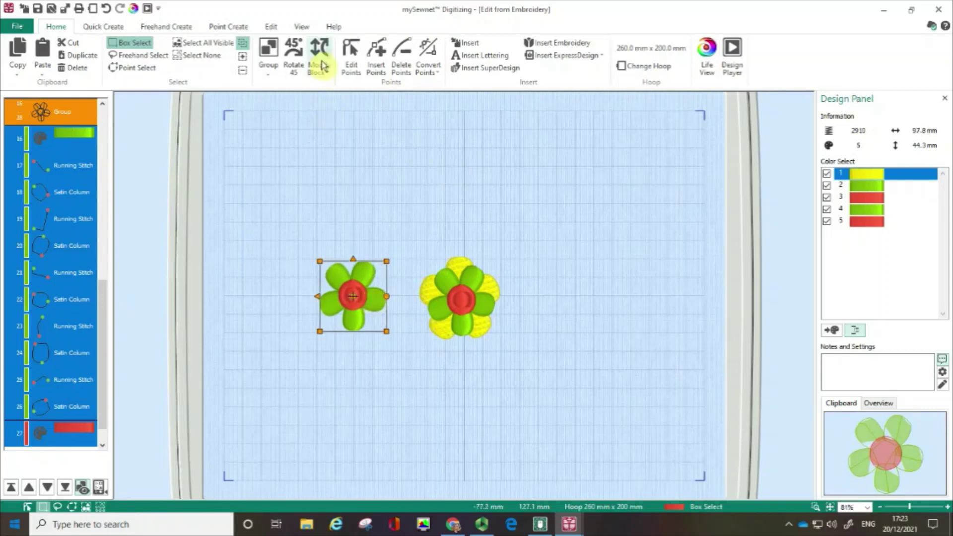
Rotate the copied flower by 45 degrees and reduce its size proportionally.
left_click(292, 54)
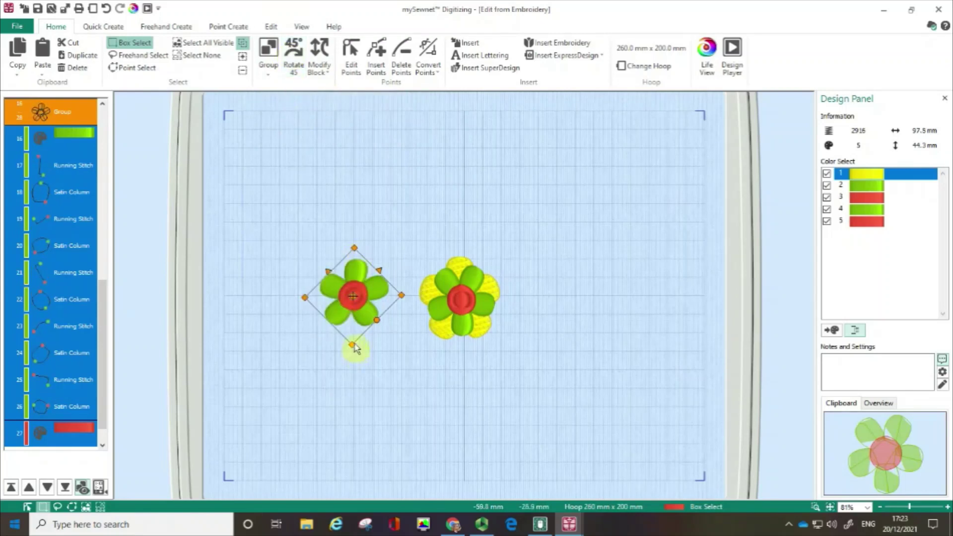
left_click(321, 56)
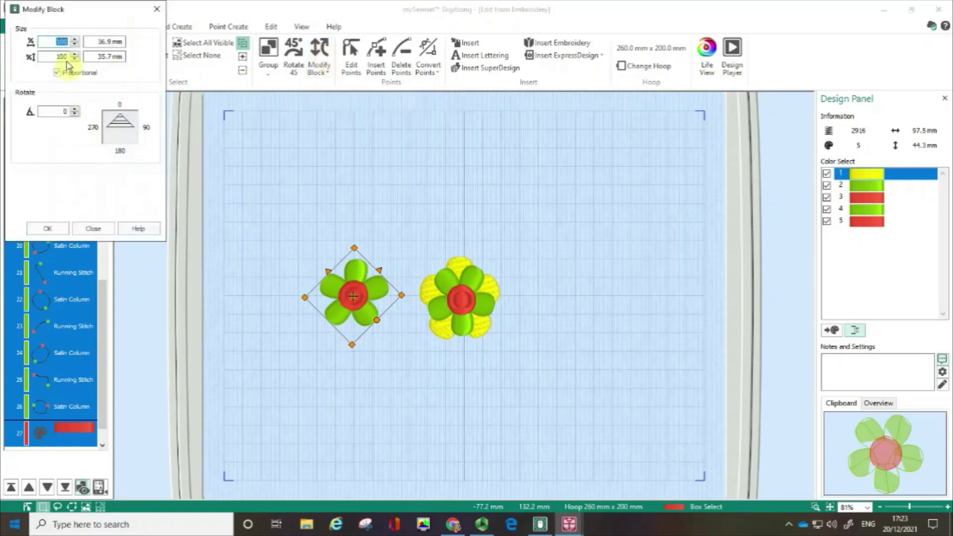
left_click(75, 59)
left_click_drag(75, 59, 75, 59)
left_click(47, 230)
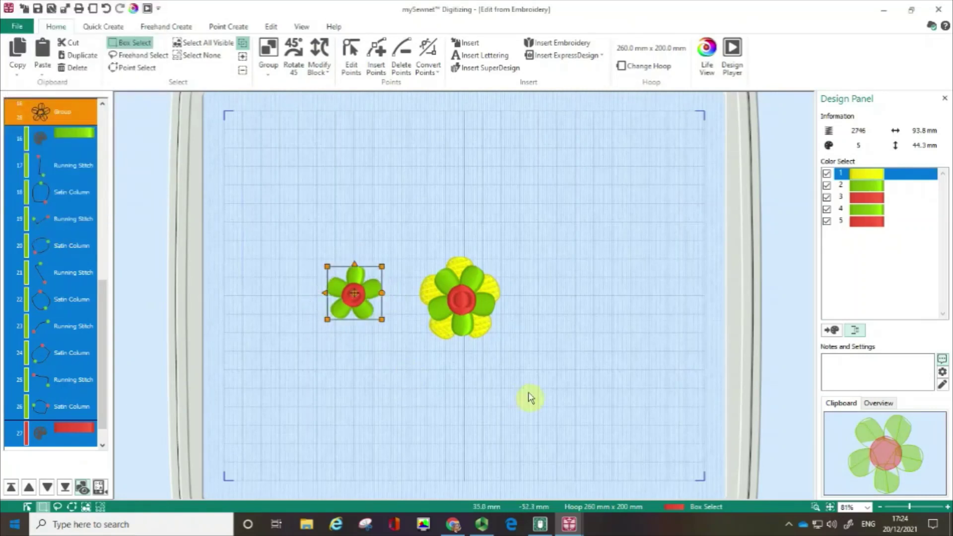
Examine the edit points of the red satin column at the centre of the copied flower.
key("z")
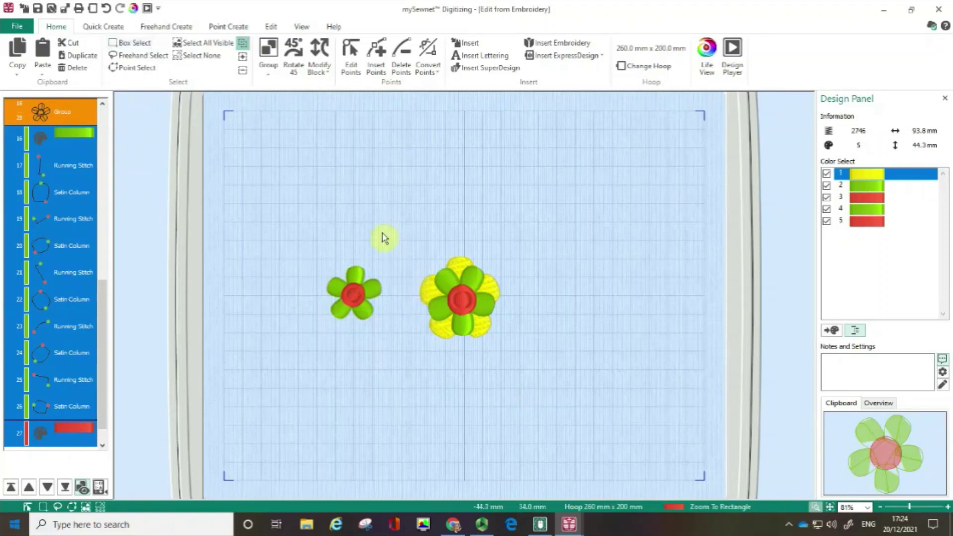
left_click_drag(378, 229, 570, 400)
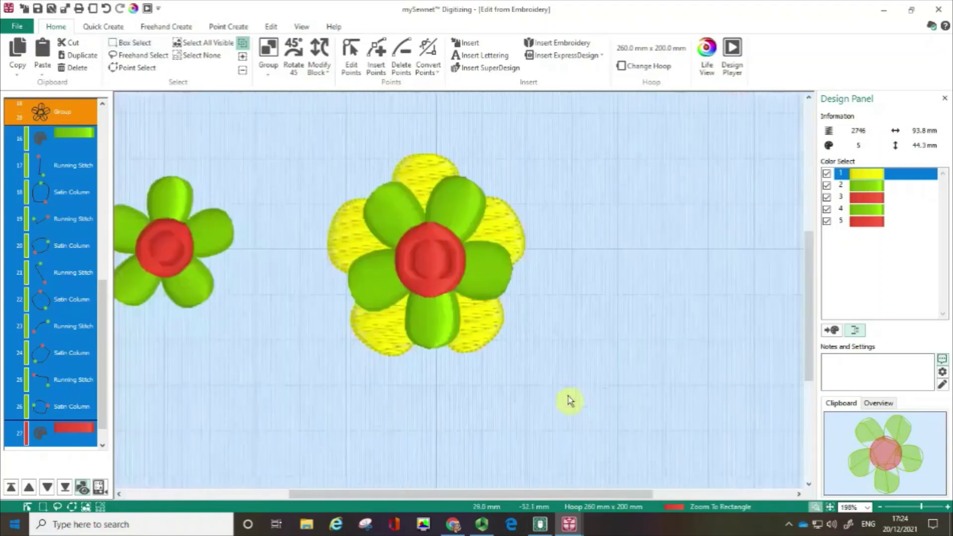
left_click(346, 55)
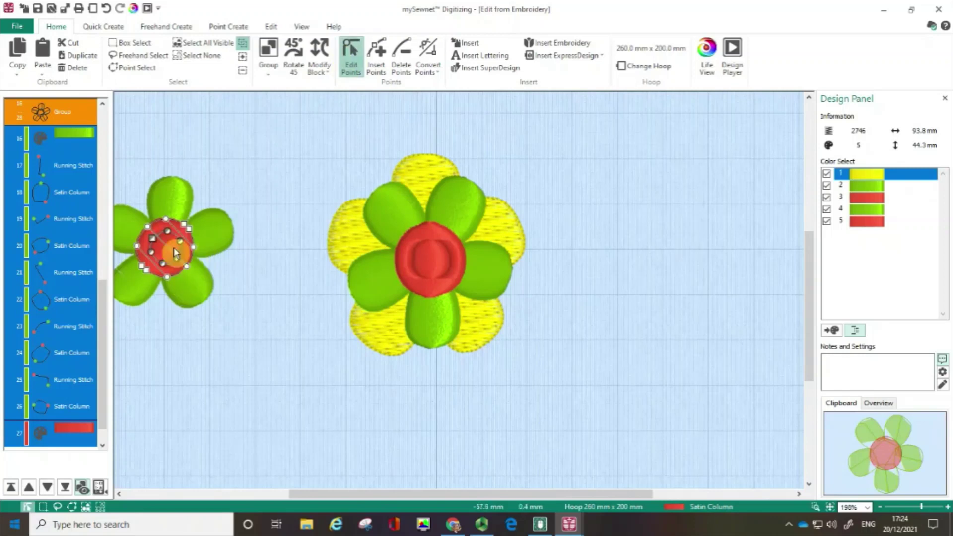
left_click(158, 243)
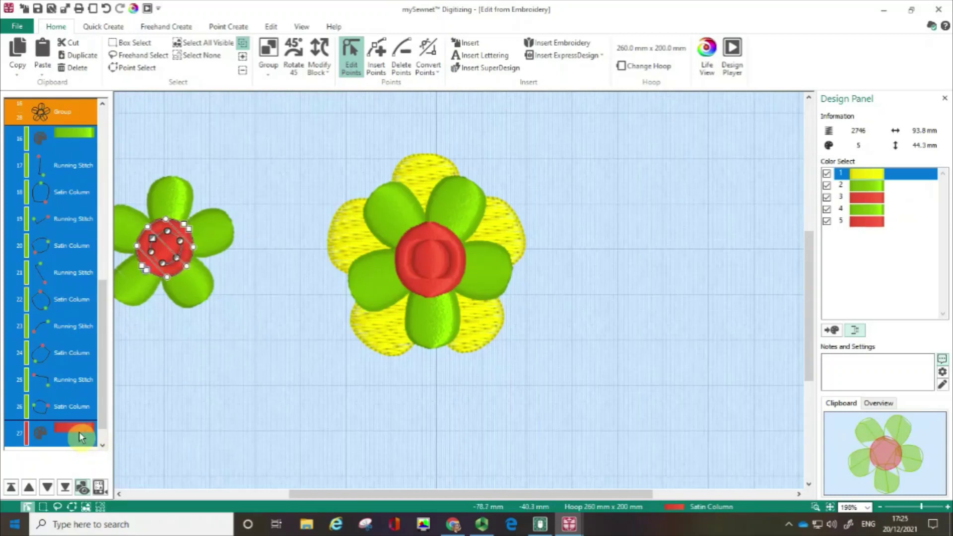
scroll(96, 422, "down", 1)
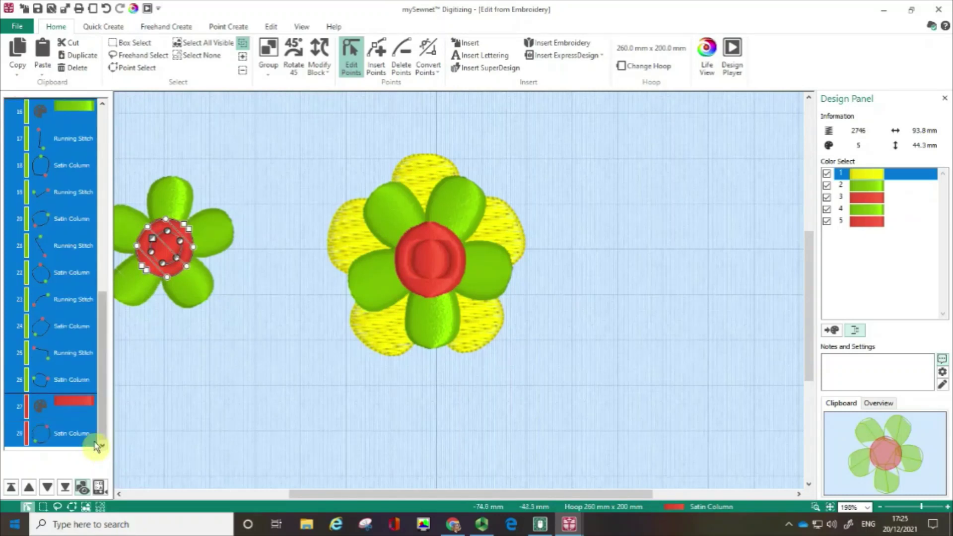
left_click(77, 442)
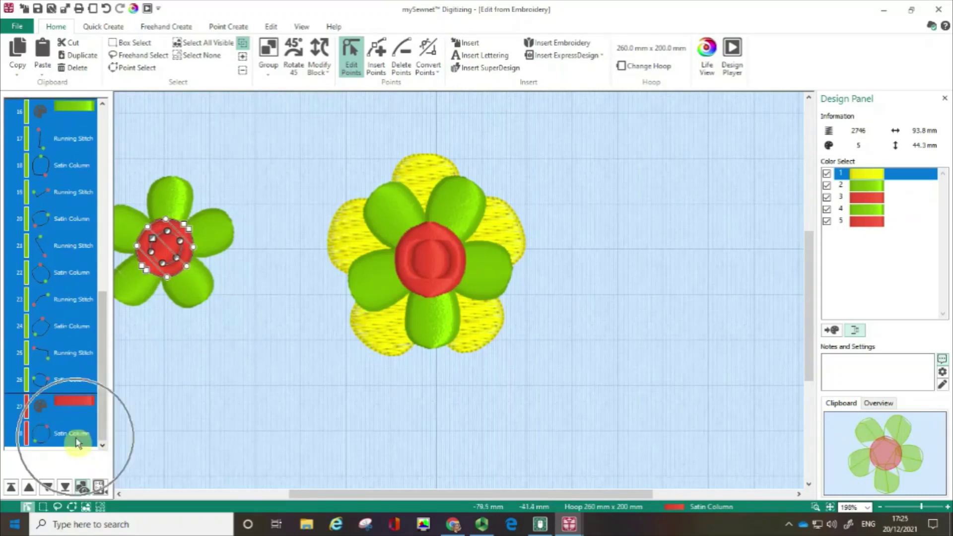
Edit the points of the original flower's upper-left and upper-right green petals, moving their middle points inwards to form narrow waists.
left_click(357, 69)
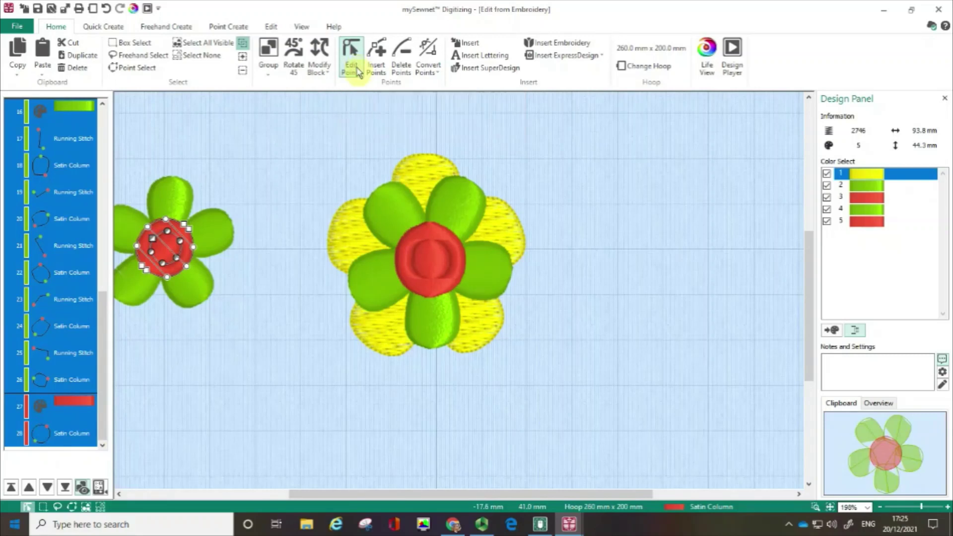
left_click(391, 211)
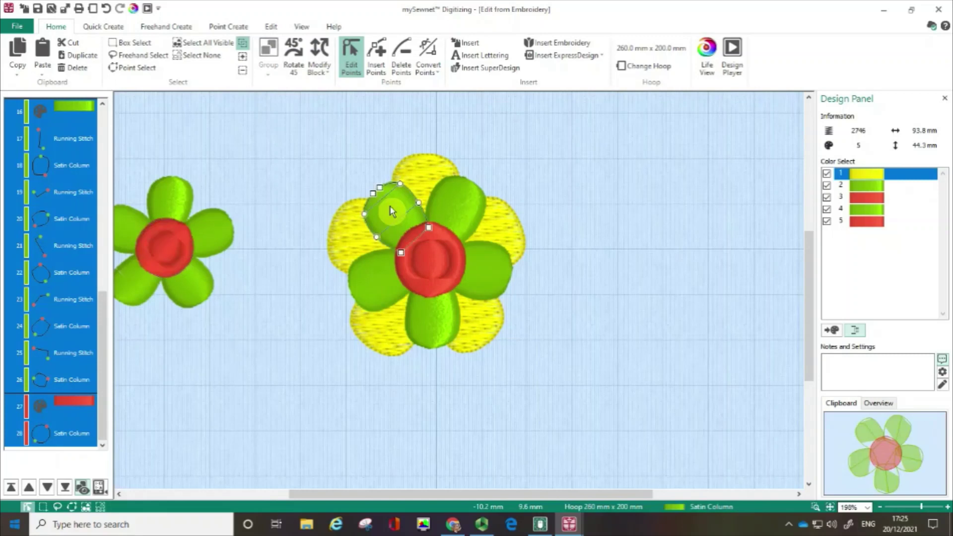
left_click(391, 211)
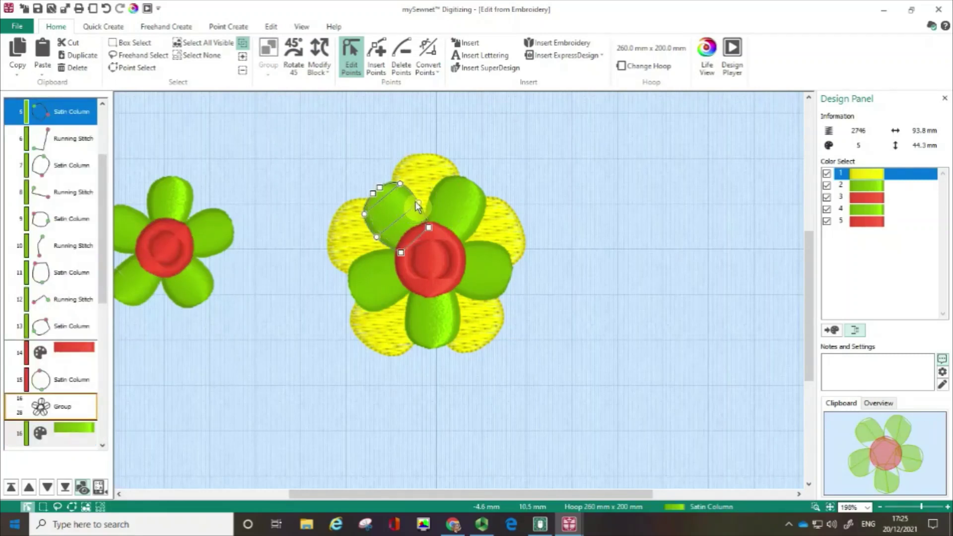
left_click_drag(419, 204, 396, 226)
left_click(469, 223)
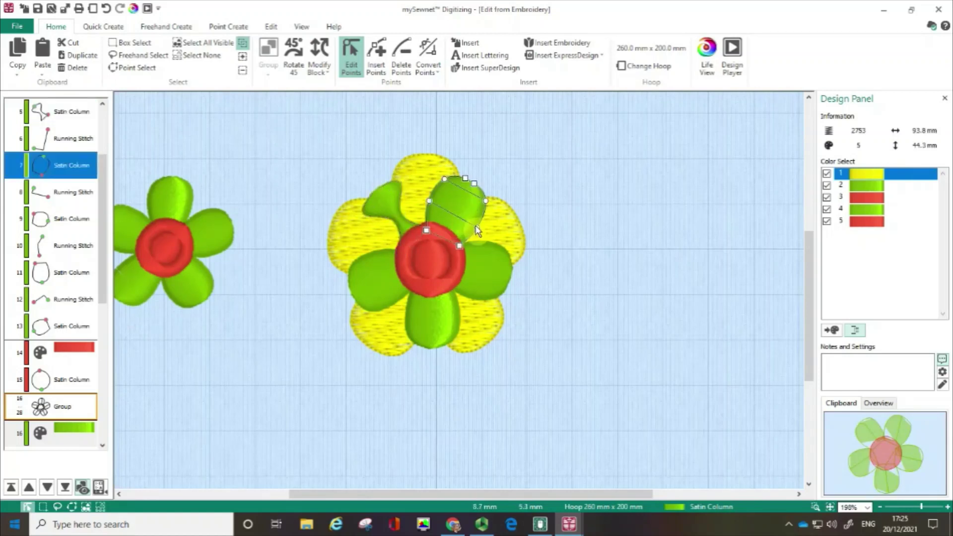
left_click_drag(477, 230, 451, 211)
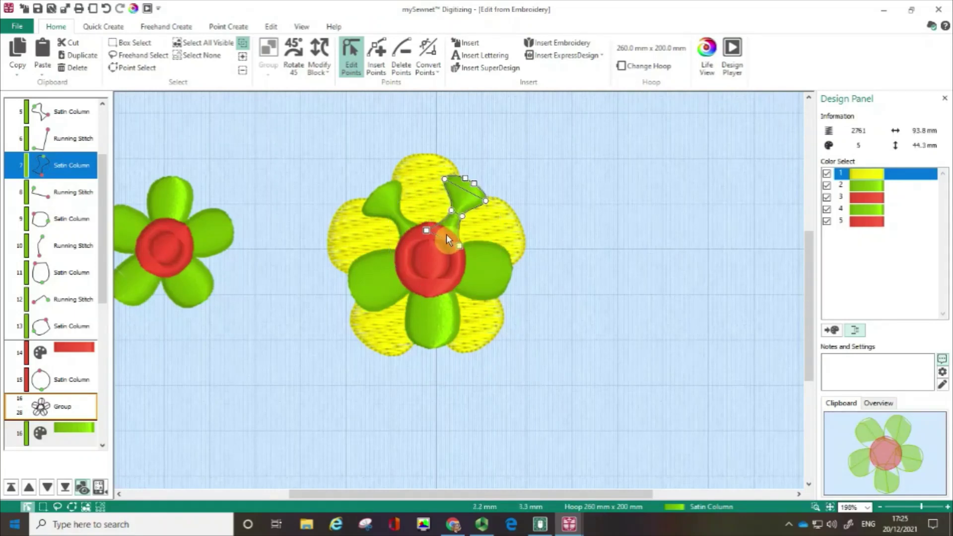
left_click(455, 216)
Move the middle edit points of the original flower's right green petal towards each other to narrow its waist.
left_click(486, 258)
left_click_drag(478, 241, 475, 264)
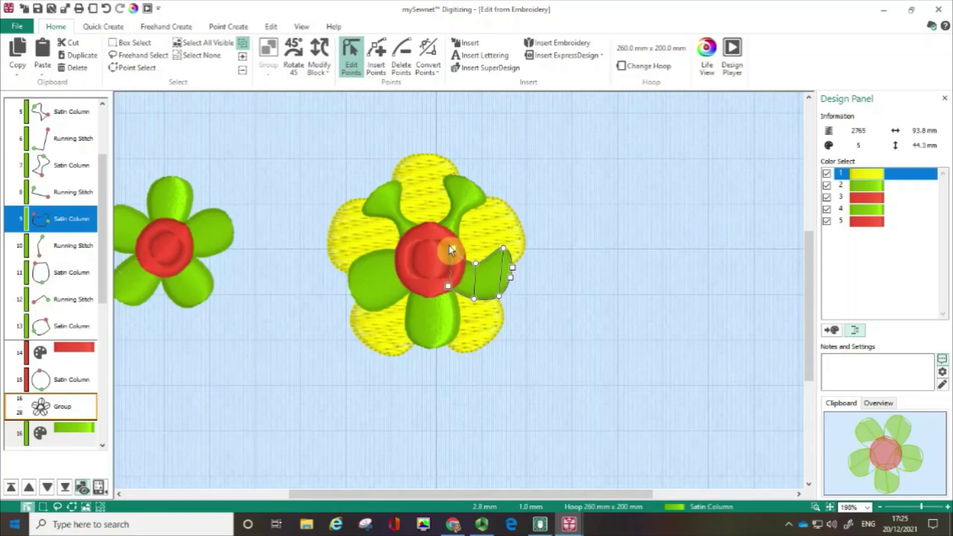
left_click(465, 299)
left_click_drag(474, 299, 475, 280)
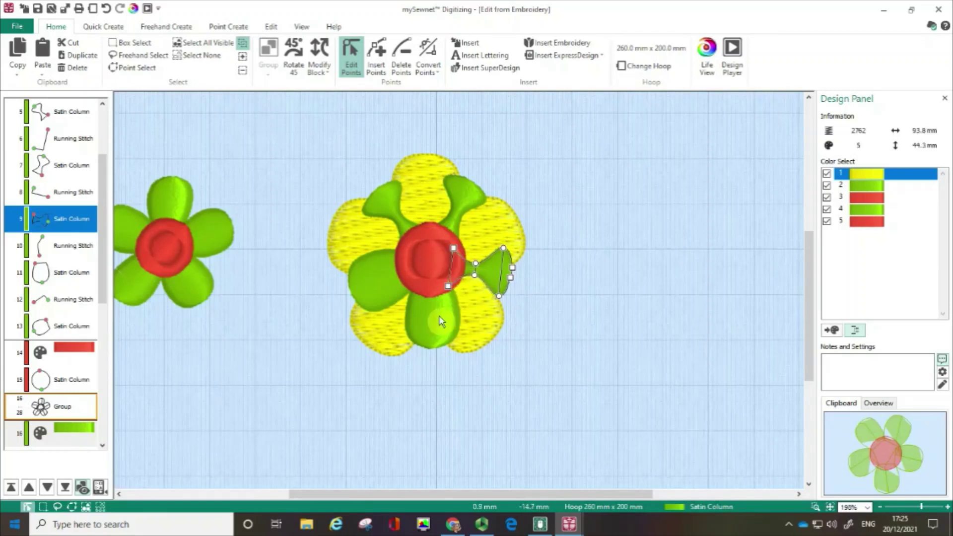
Narrow the waists of the original flower's bottom and lower-left green petals by moving their middle edit points towards each other.
left_click(441, 320)
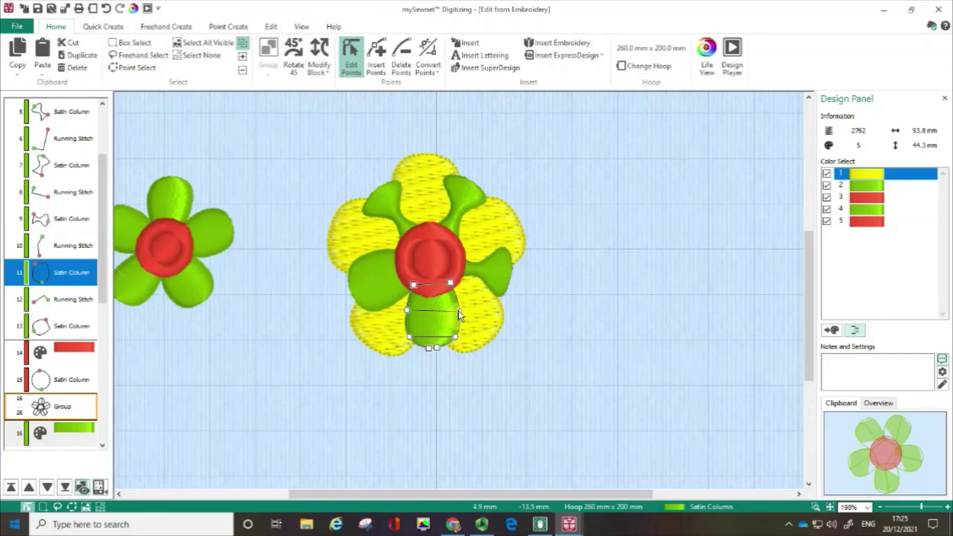
left_click_drag(460, 313, 387, 292)
left_click(372, 279)
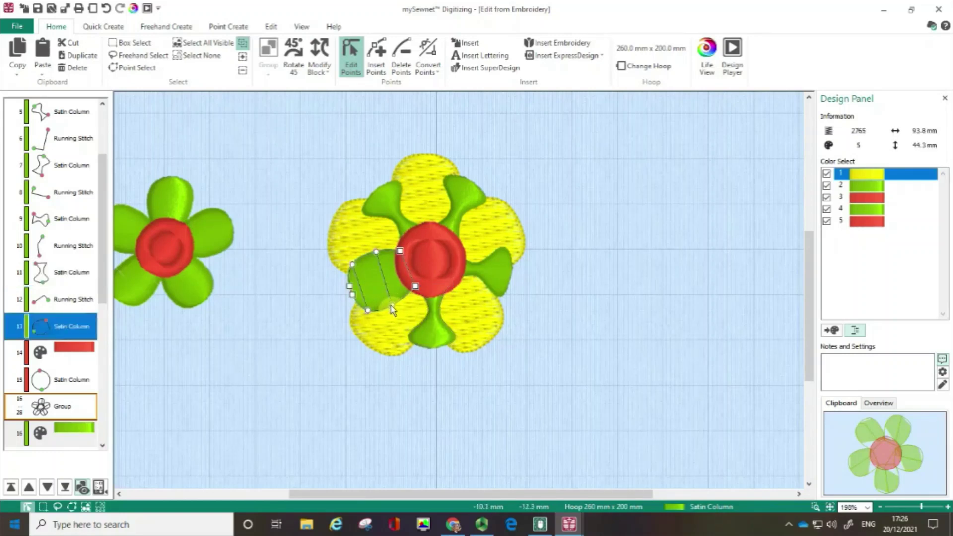
left_click_drag(376, 252, 381, 274)
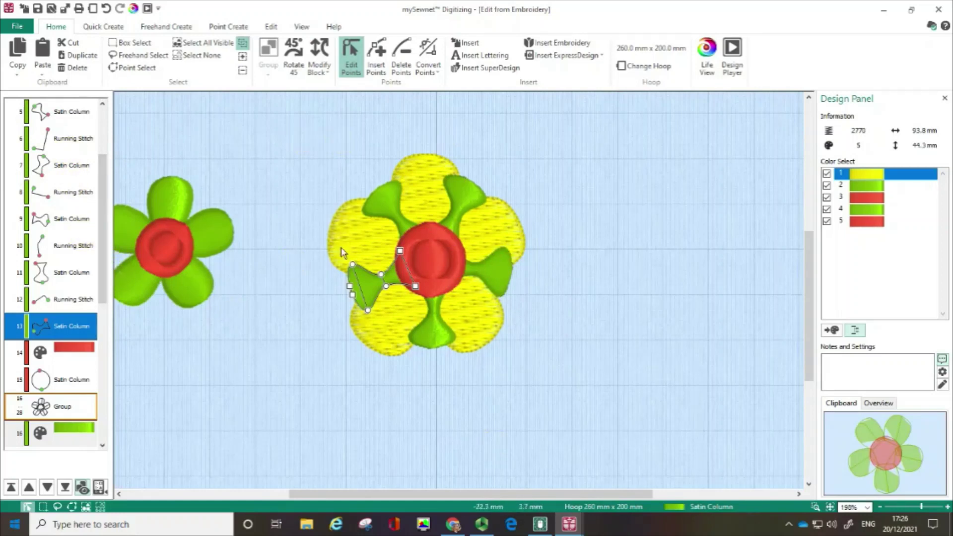
Insert a point beyond the outer edge of each of the five yellow petals to reshape the pattern fill into a pointed star.
left_click(434, 265)
left_click(421, 160)
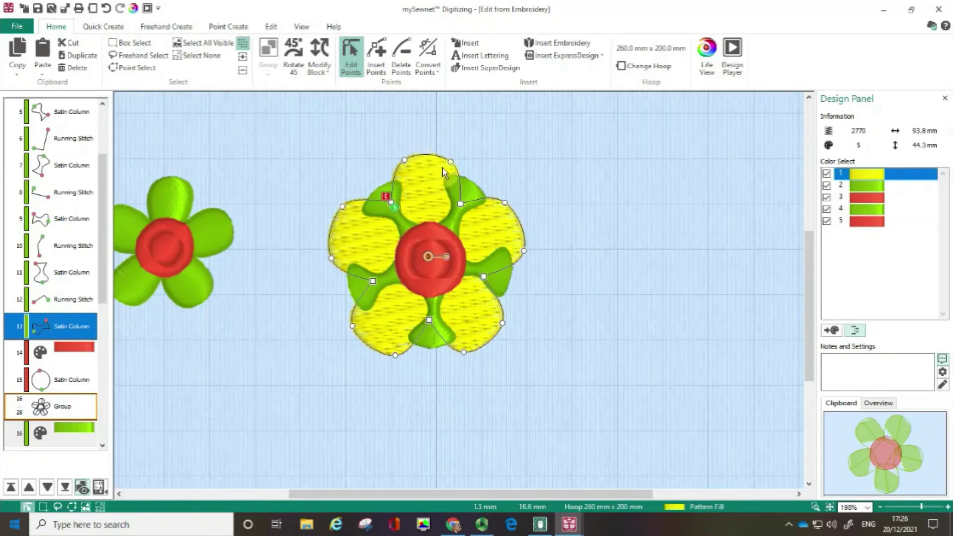
left_click(376, 54)
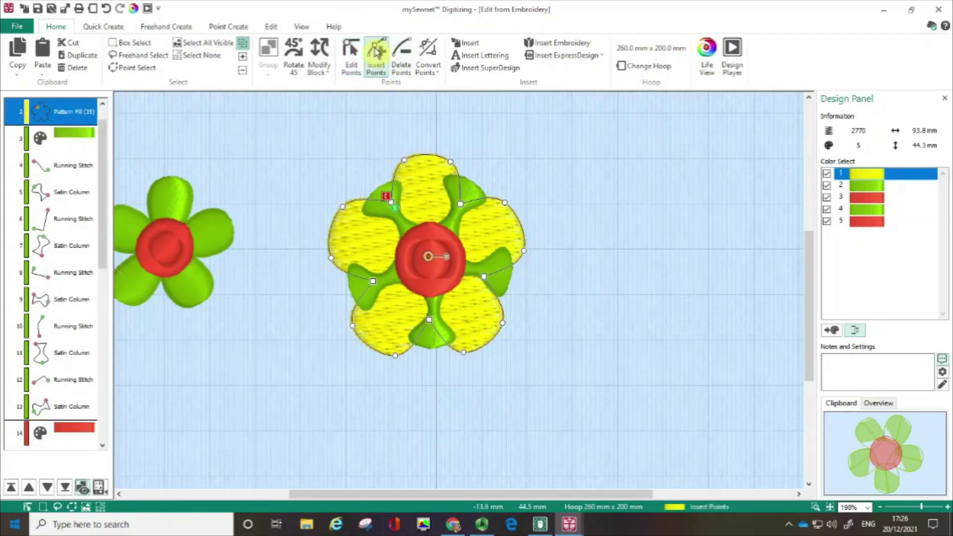
left_click(426, 106)
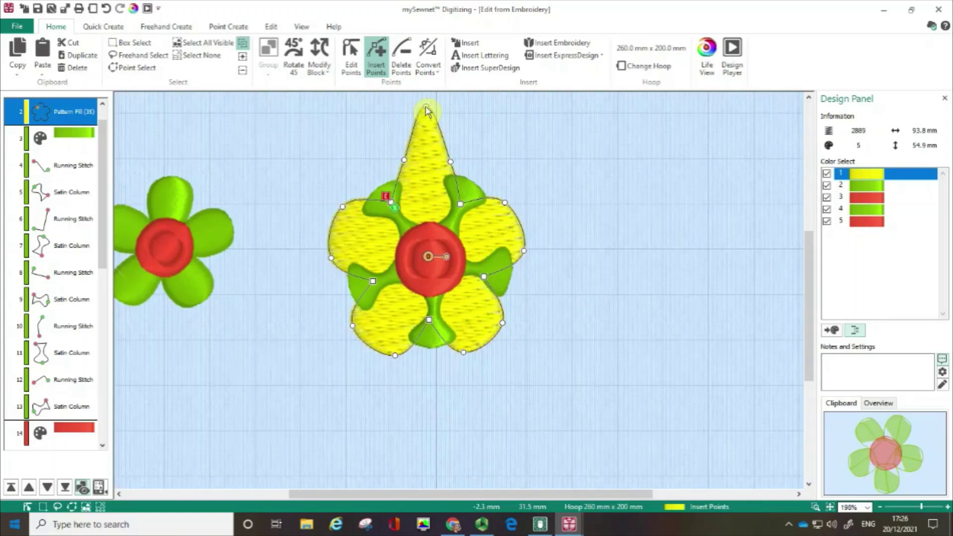
left_click(566, 216)
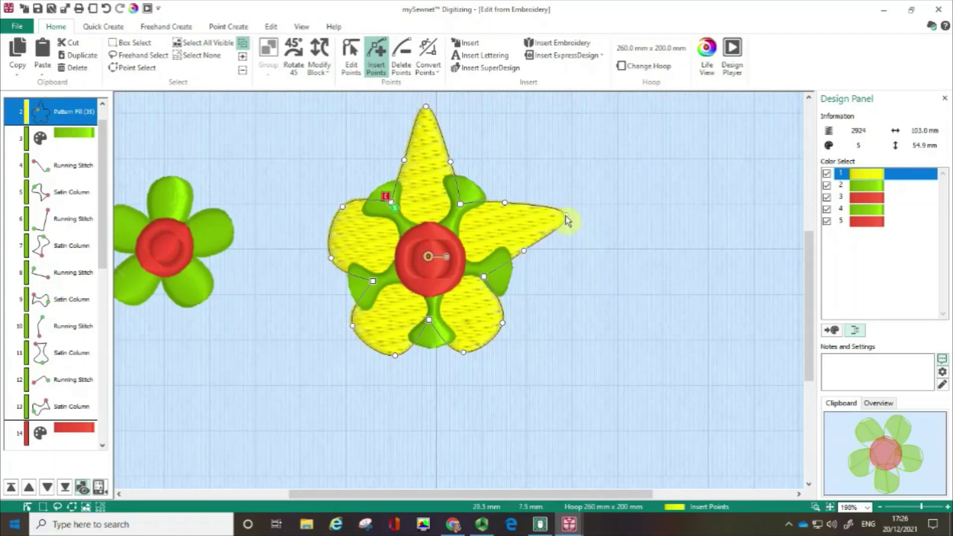
left_click(513, 375)
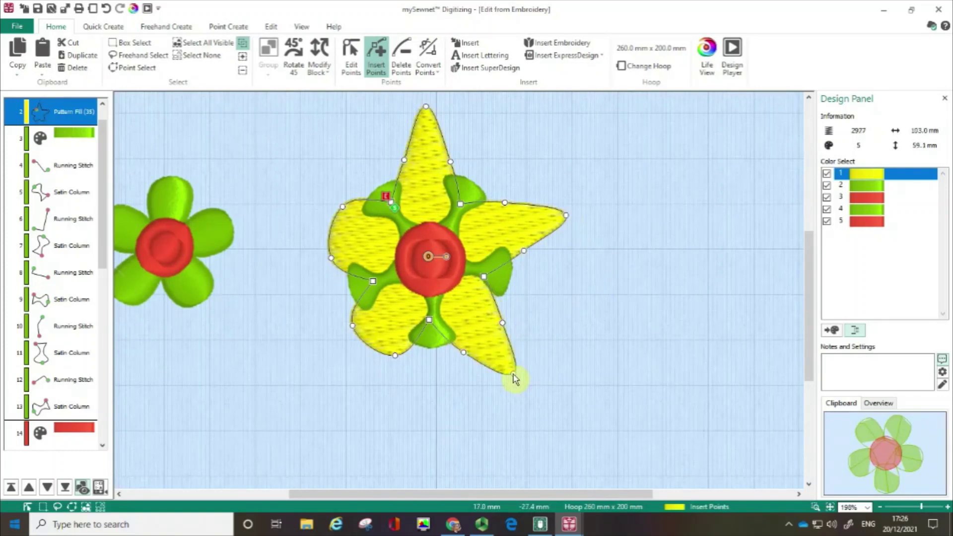
left_click(347, 385)
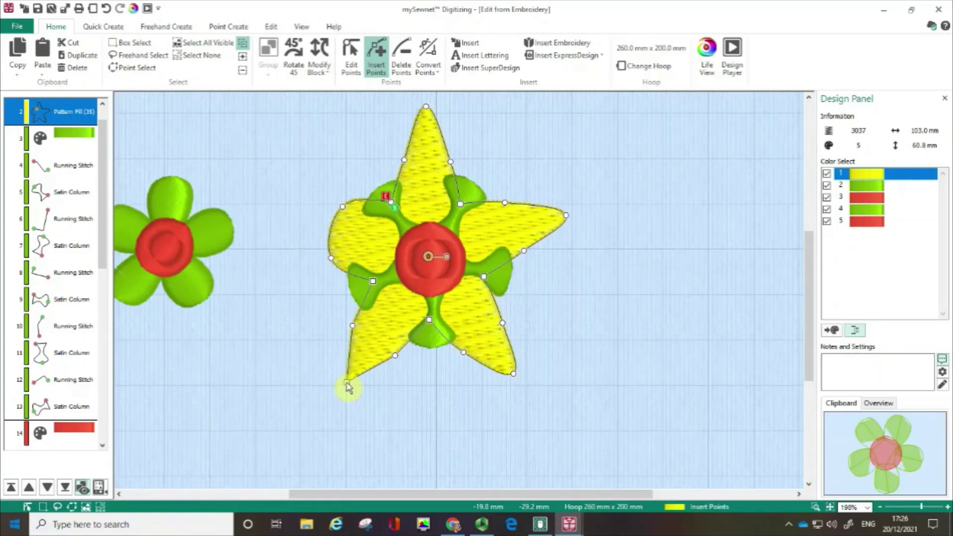
left_click(347, 384)
left_click(296, 208)
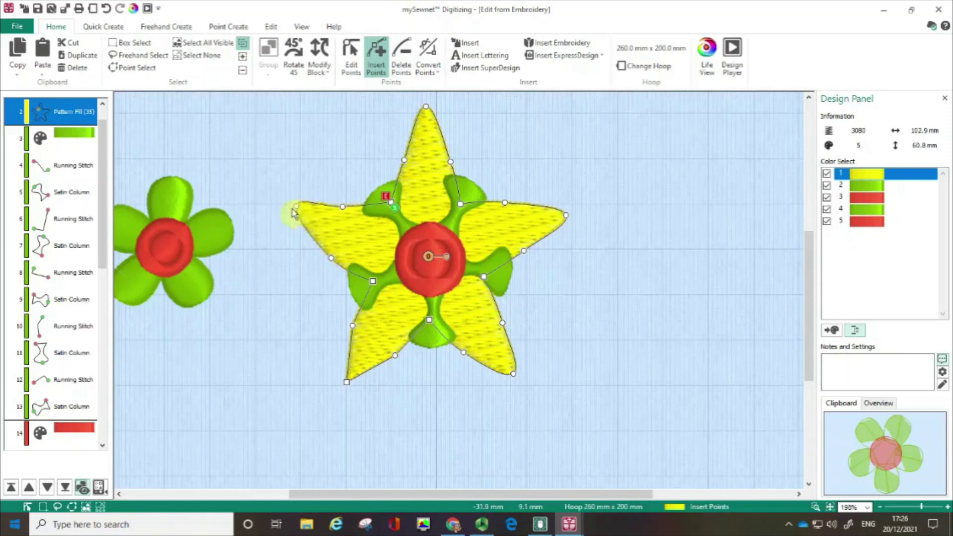
Adjust the yellow star's upper-left tip point slightly and round its lower-left tip by making that corner point a curve point.
left_click(352, 56)
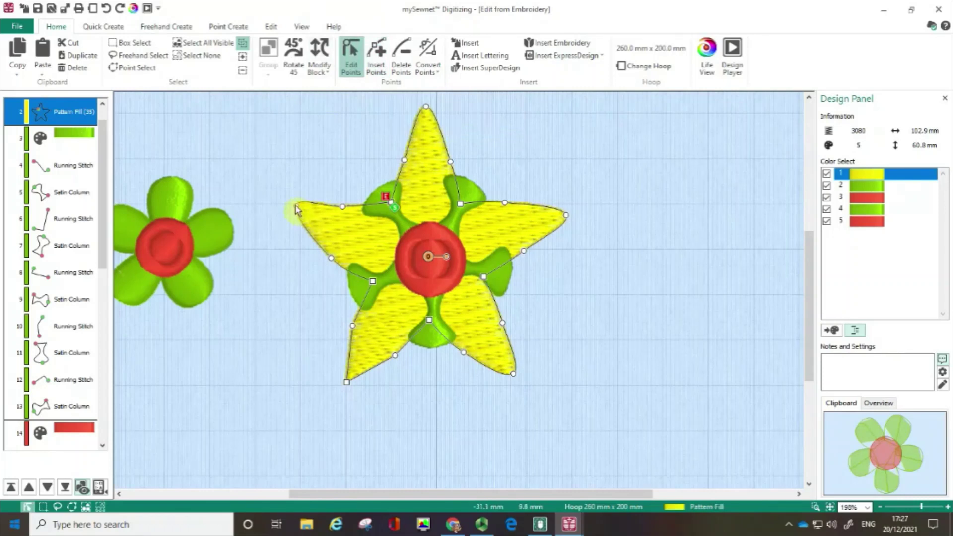
left_click_drag(297, 207, 295, 210)
left_click(346, 385)
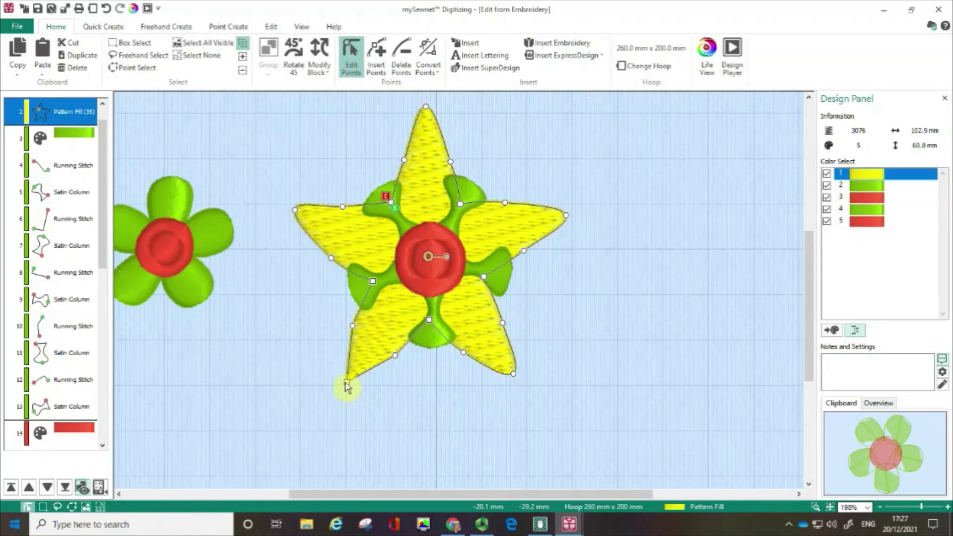
left_click_drag(346, 384, 346, 382)
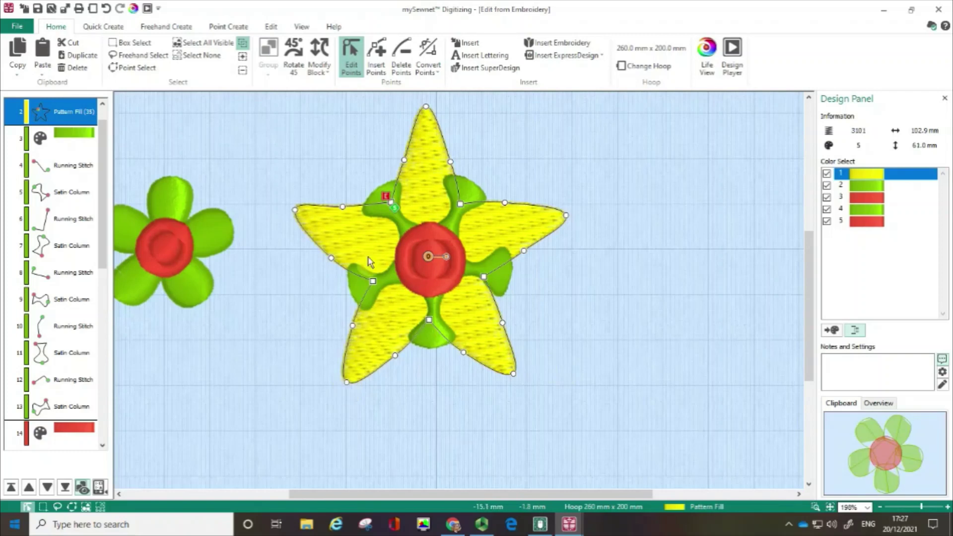
left_click(410, 54)
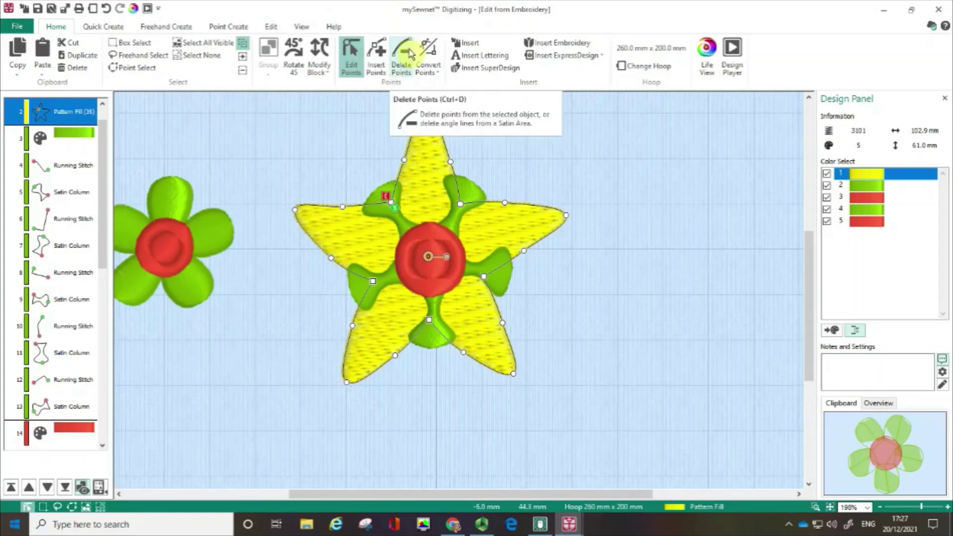
left_click(378, 54)
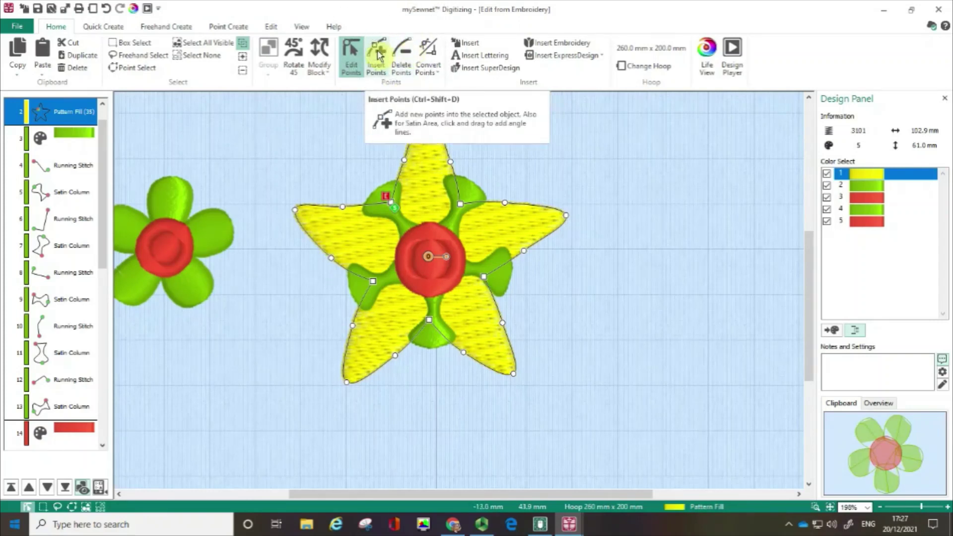
left_click(427, 55)
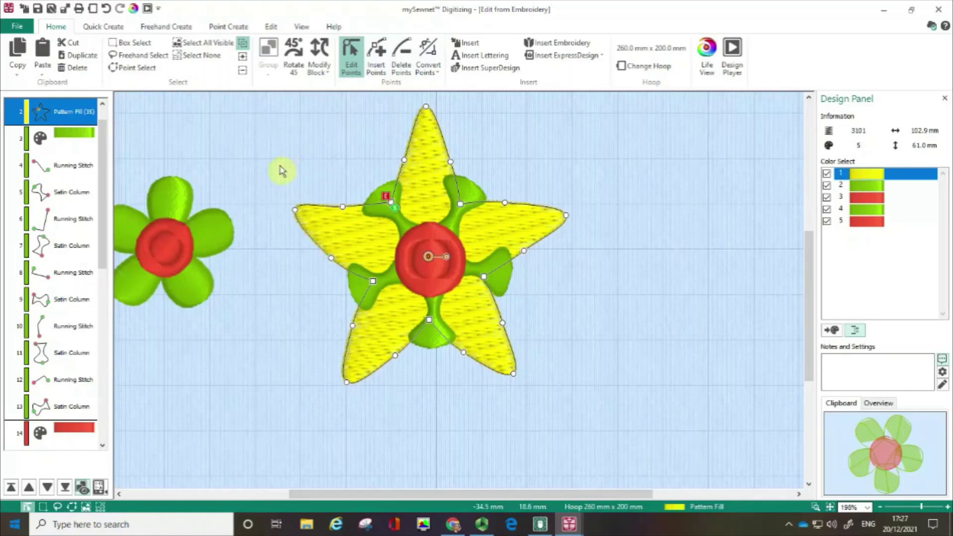
Change the yellow star's pattern fill to pattern 10 from the Standard 1 category.
double_click(360, 232)
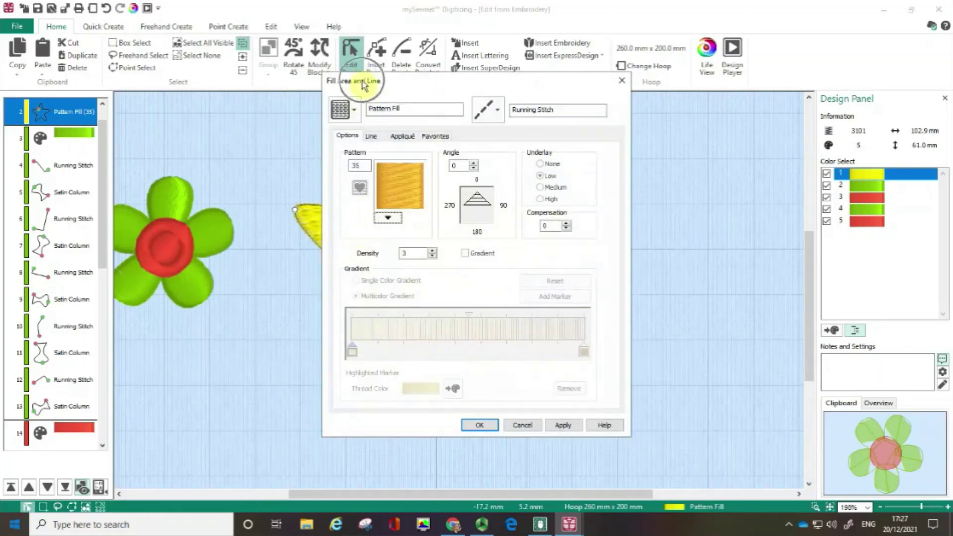
left_click(356, 114)
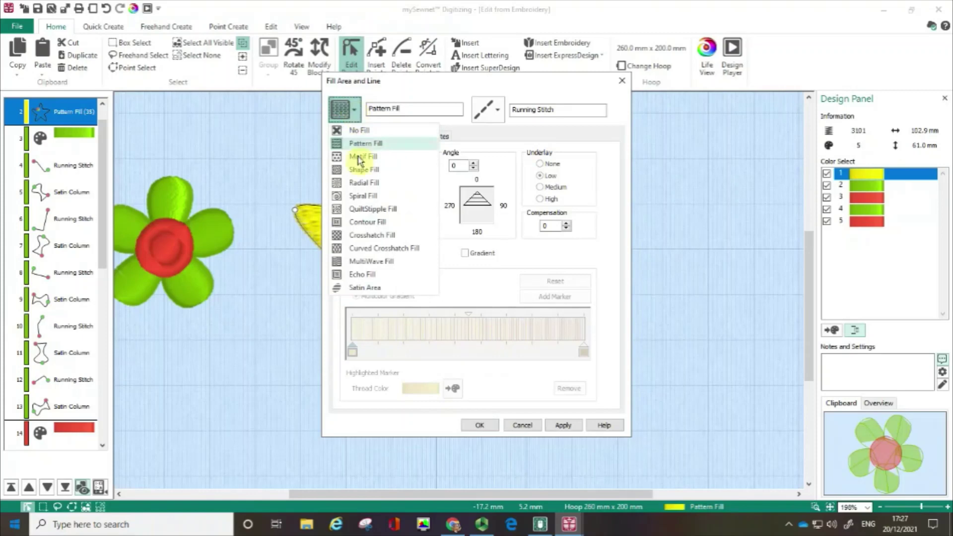
left_click(356, 108)
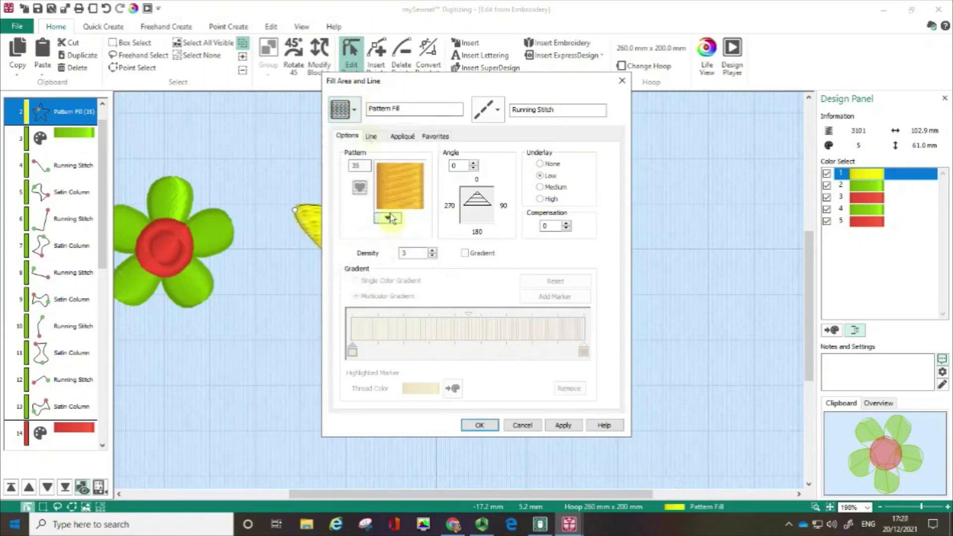
left_click(389, 219)
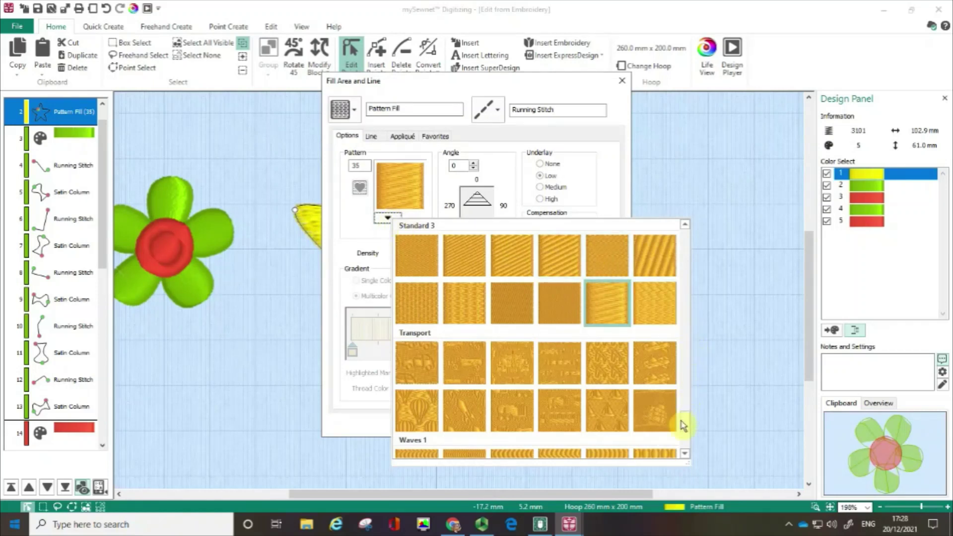
left_click_drag(684, 424, 684, 405)
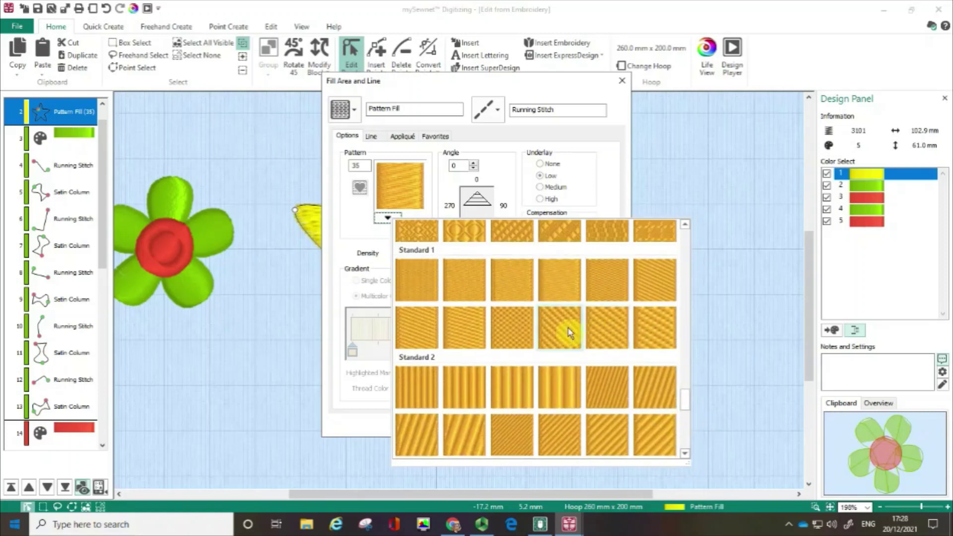
left_click(570, 329)
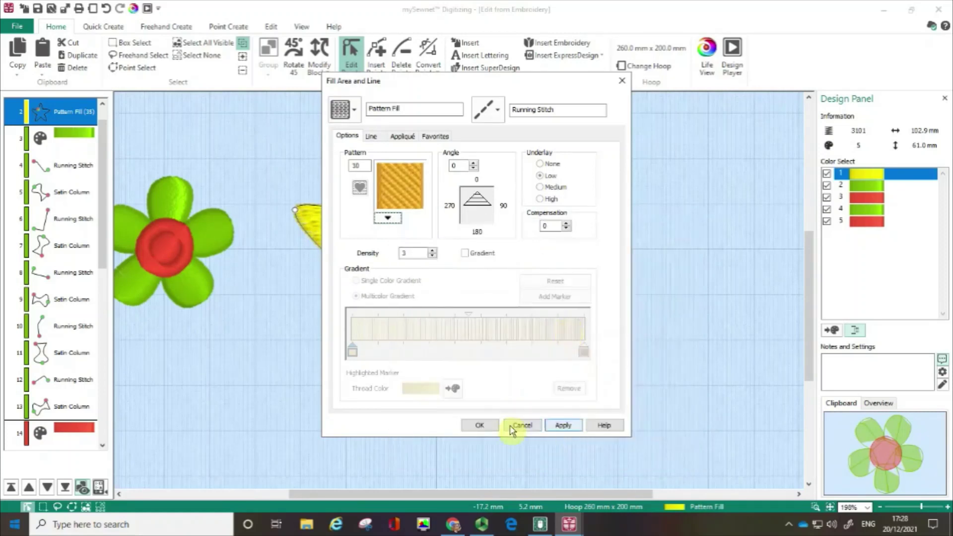
left_click(479, 425)
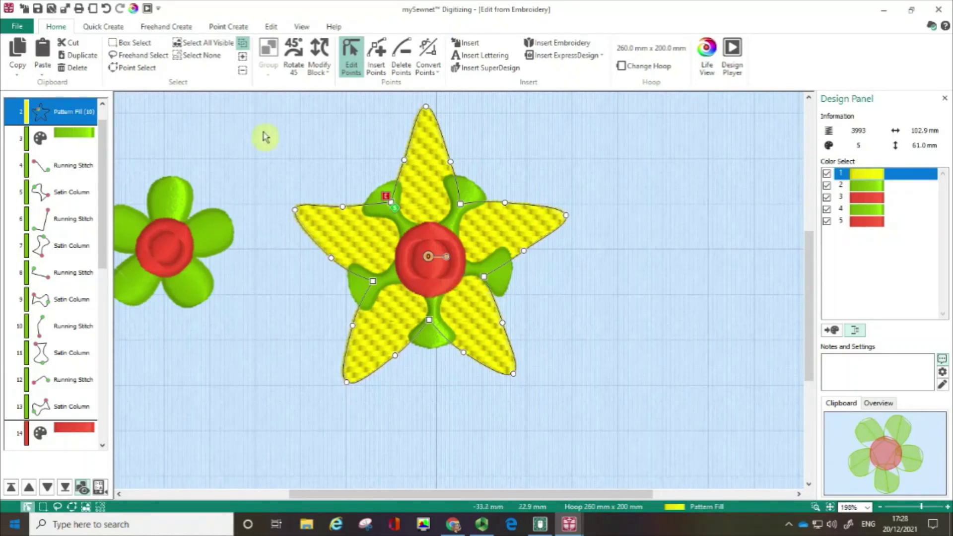
Duplicate the yellow star and move the copy below the original flower.
left_click(76, 60)
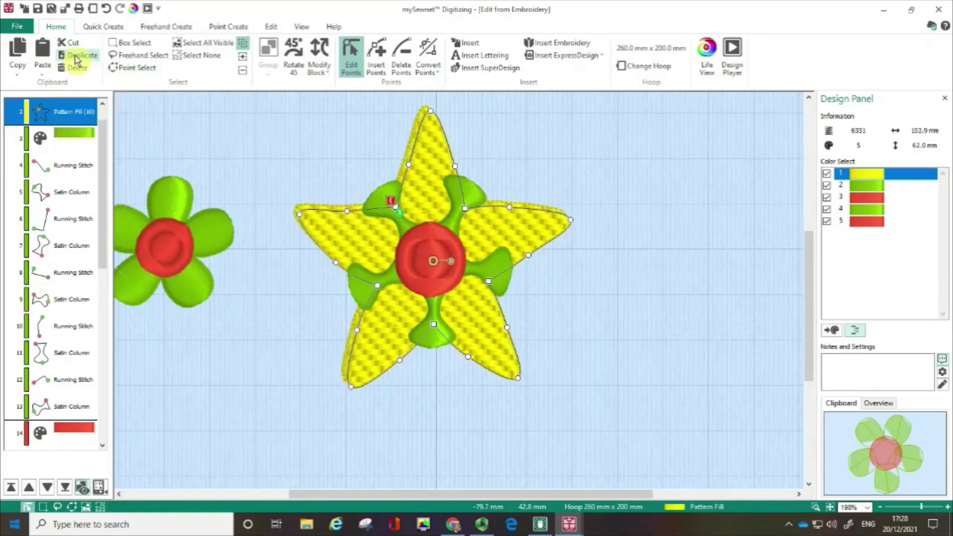
left_click(140, 43)
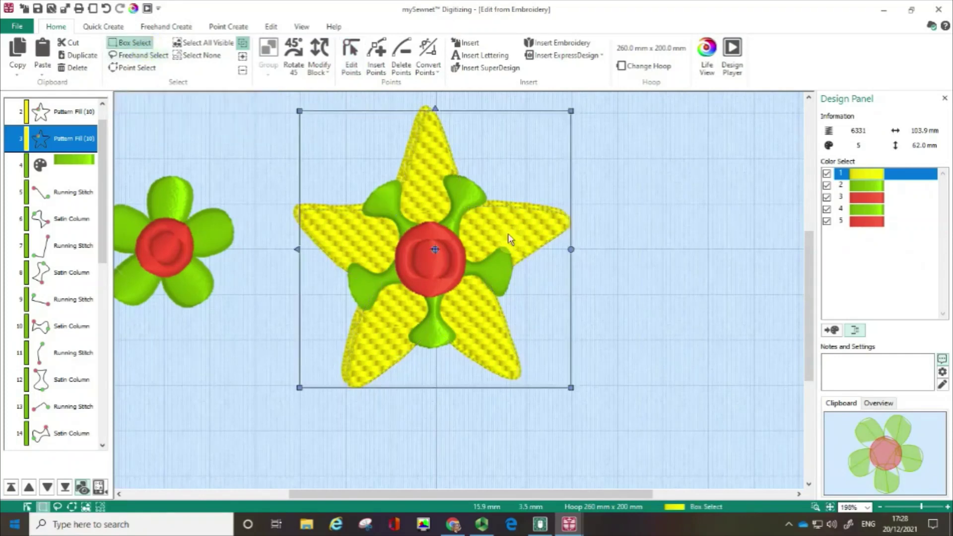
left_click_drag(491, 242, 494, 497)
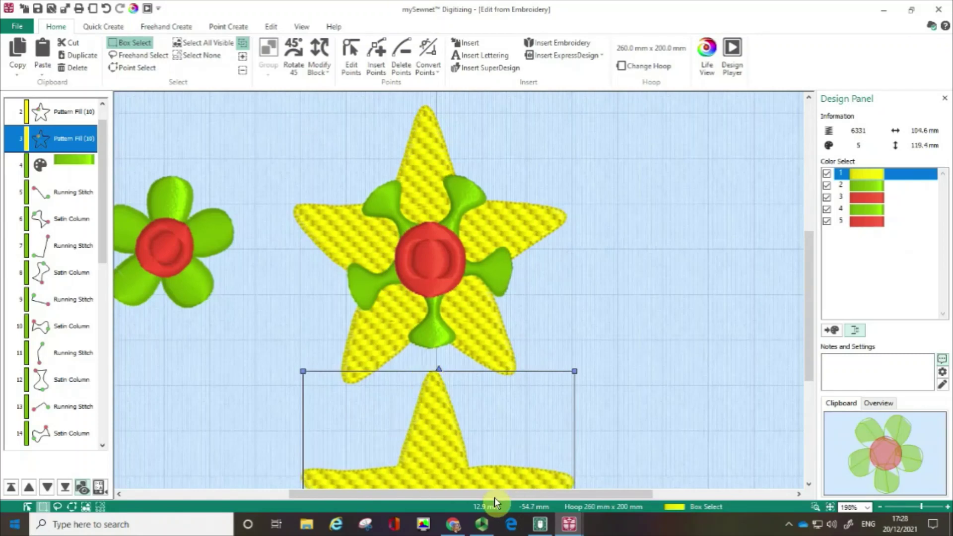
left_click(879, 505)
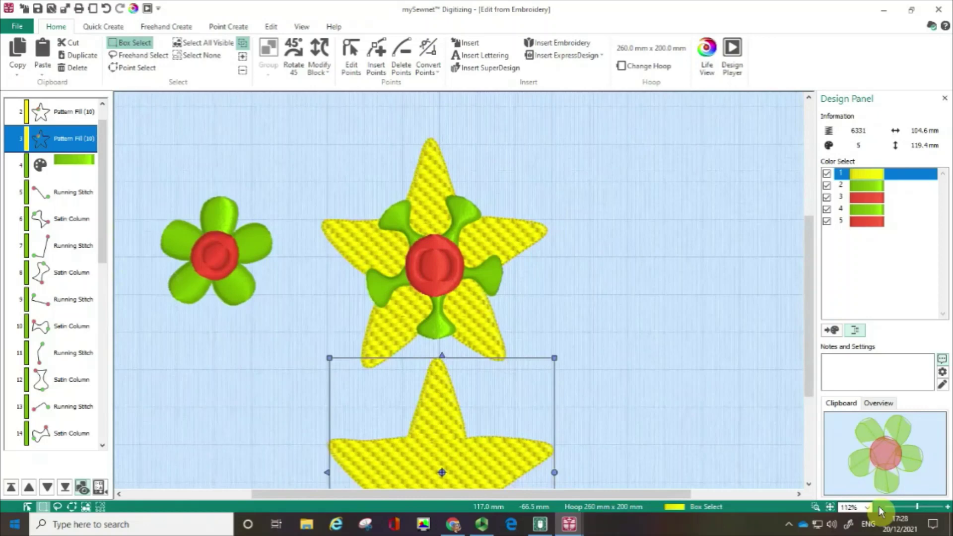
left_click(879, 506)
left_click(878, 505)
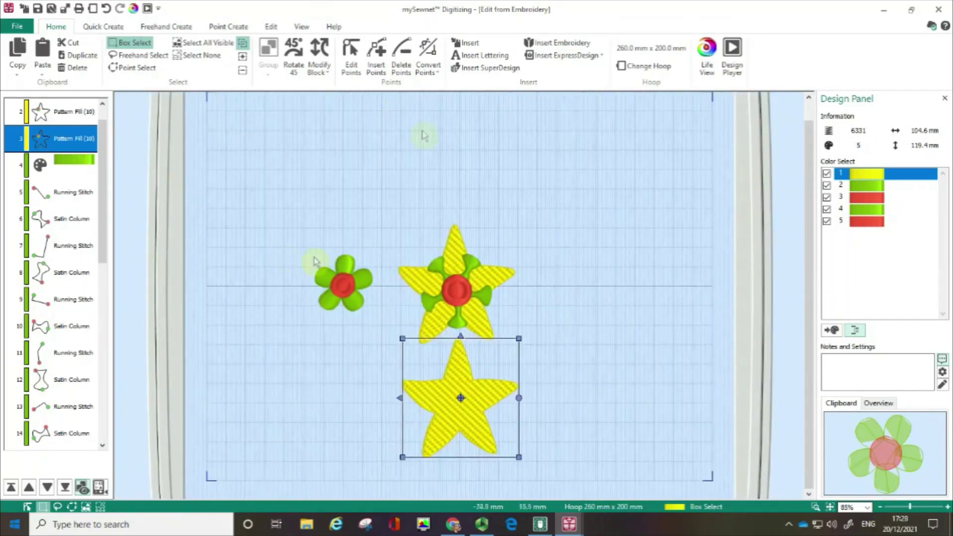
Select the duplicated yellow star with a freehand outline and move it to the right of the original flower.
left_click(572, 248)
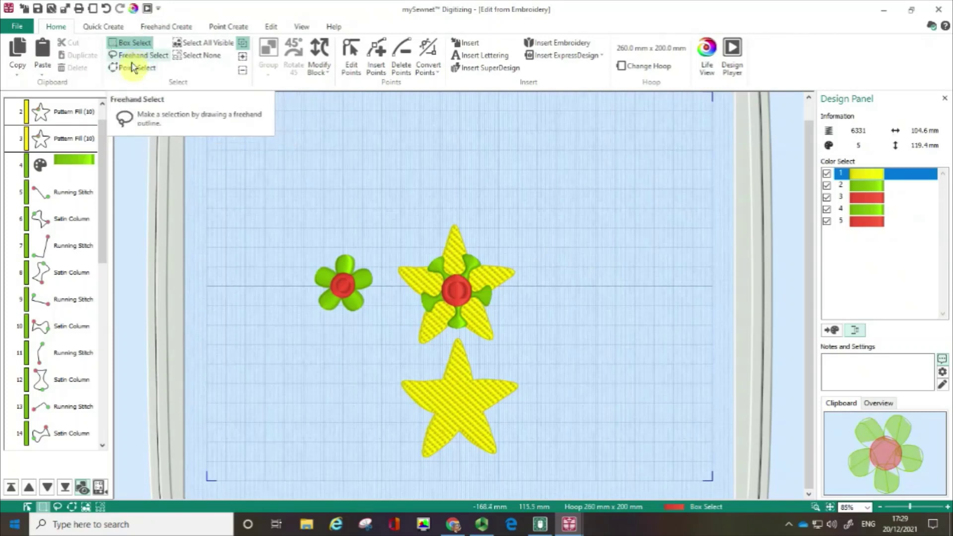
left_click(137, 67)
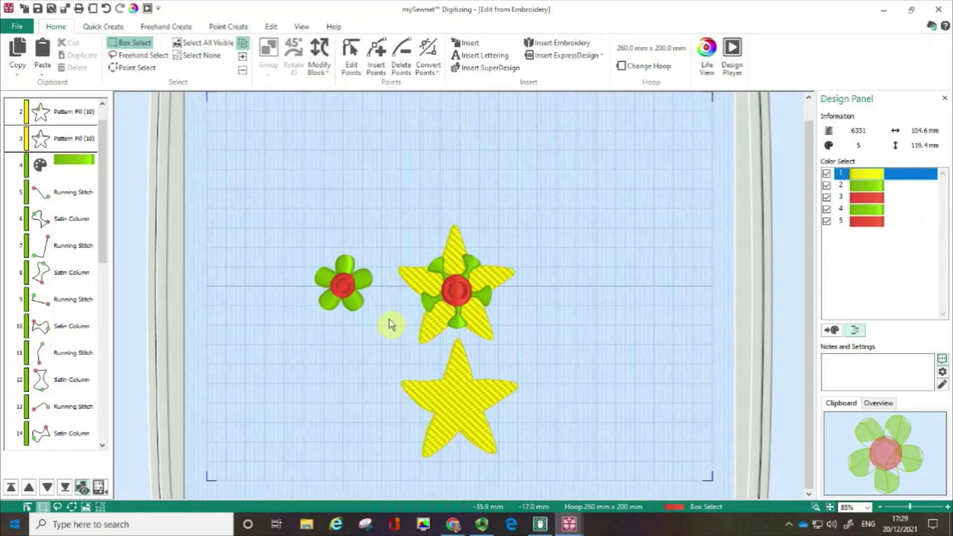
left_click(149, 57)
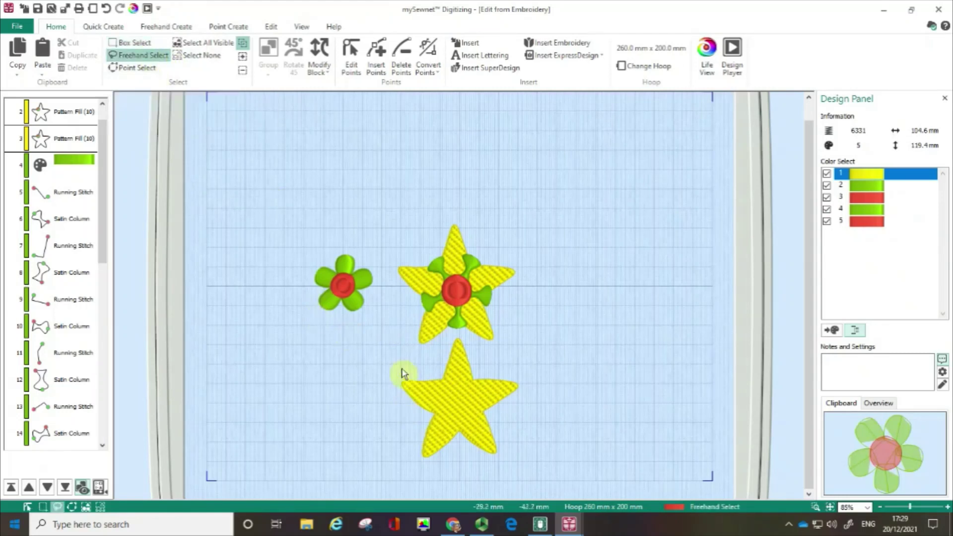
mouse_move(405, 366)
left_mouse_down()
mouse_move(456, 338)
mouse_move(528, 379)
mouse_move(540, 435)
mouse_move(517, 465)
mouse_move(416, 472)
mouse_move(395, 404)
mouse_move(392, 364)
mouse_move(406, 366)
left_mouse_up()
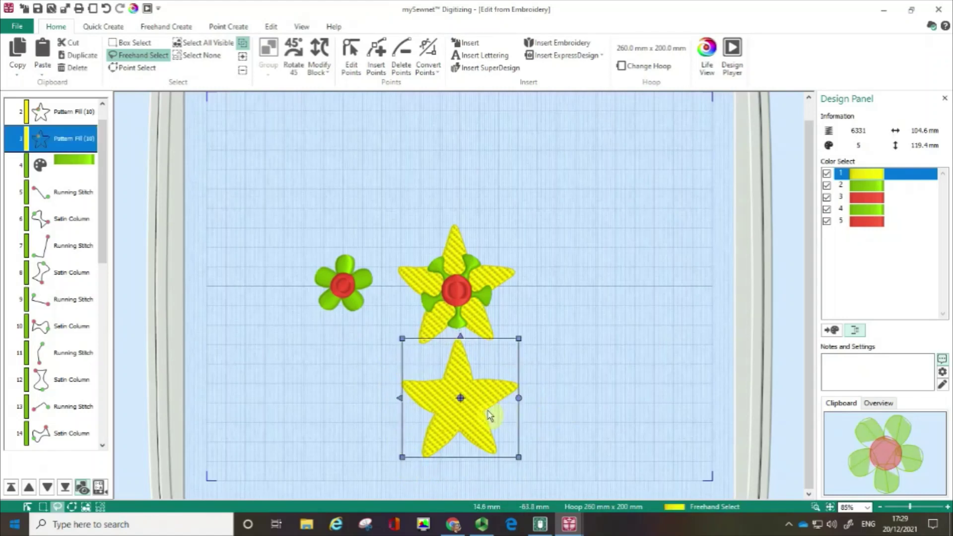
left_click_drag(489, 414, 622, 304)
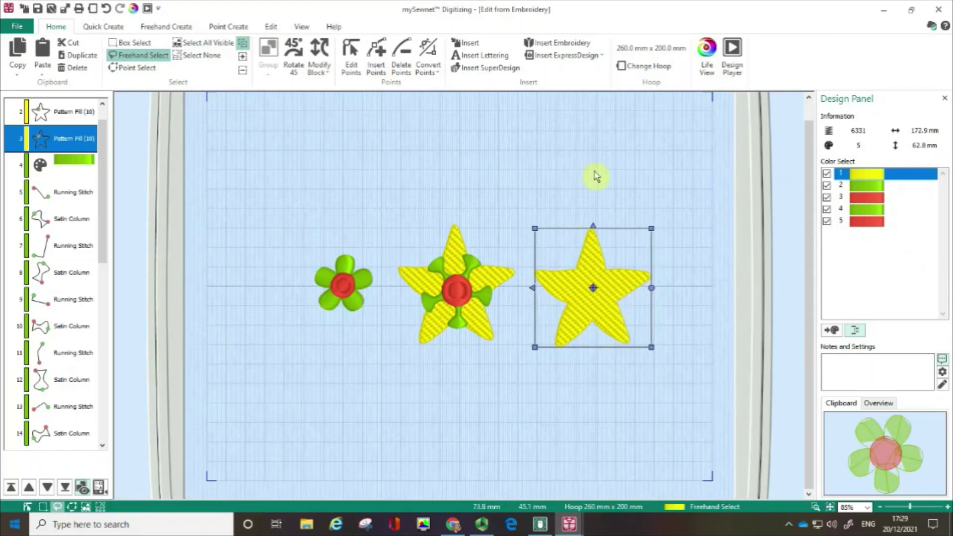
Scale the duplicated yellow star proportionally to 50% and move it slightly closer to the central flower.
left_click(320, 55)
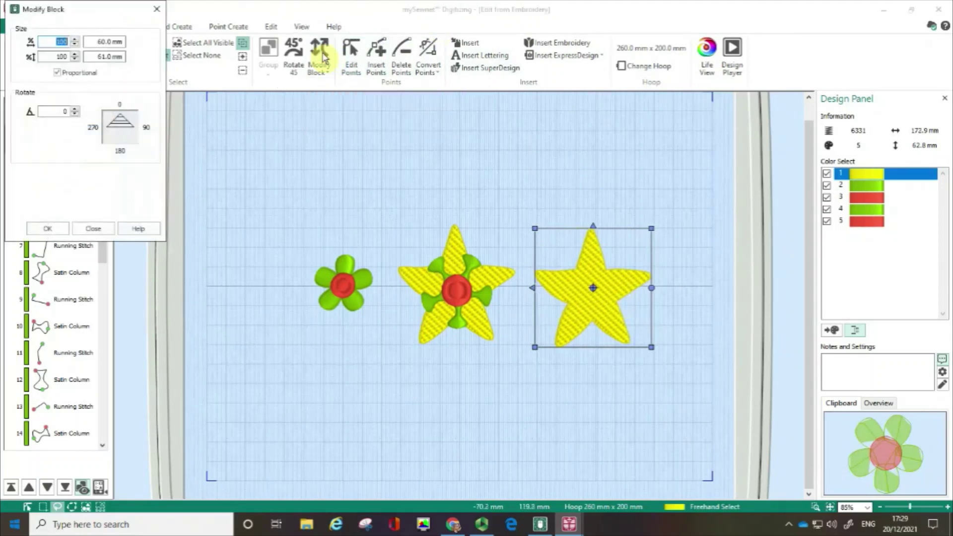
left_click(75, 55)
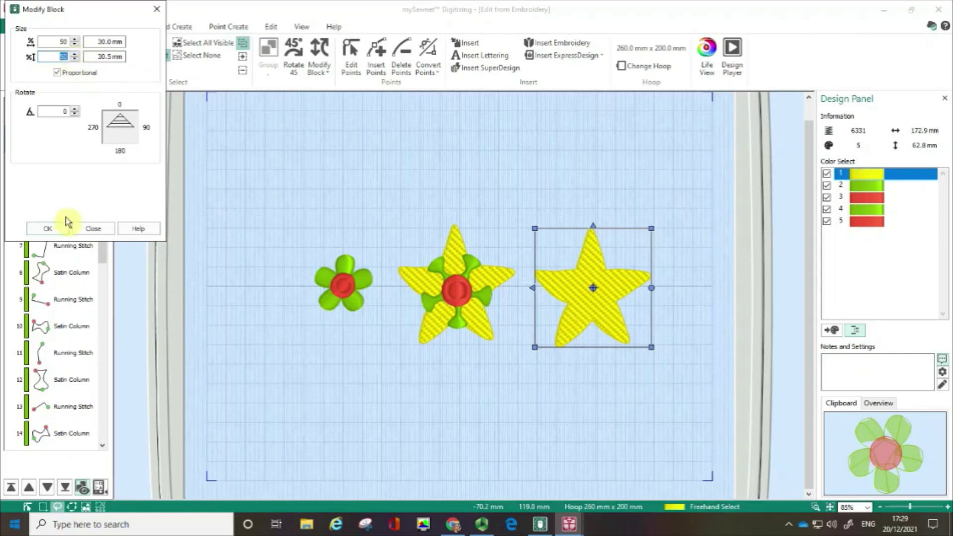
left_click(55, 230)
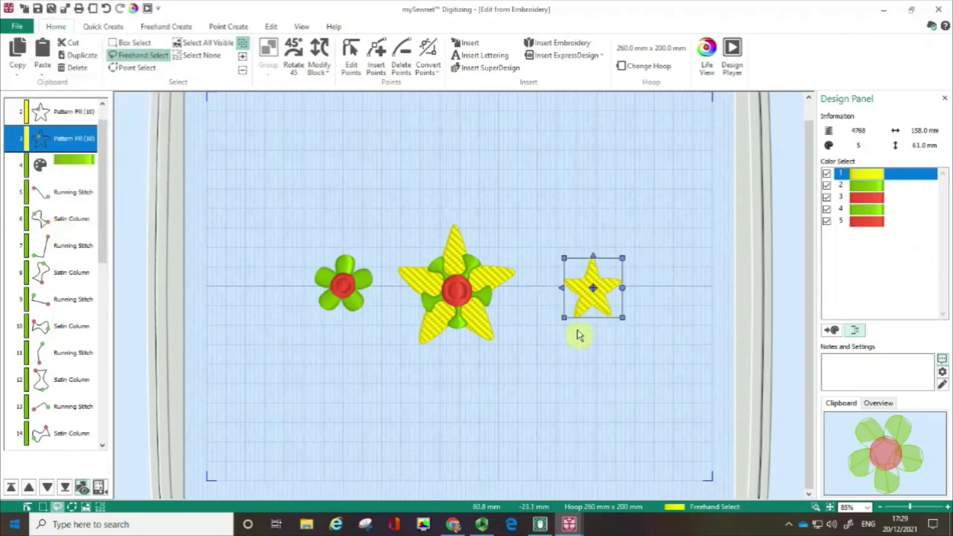
left_click(609, 288)
left_click_drag(610, 293, 588, 294)
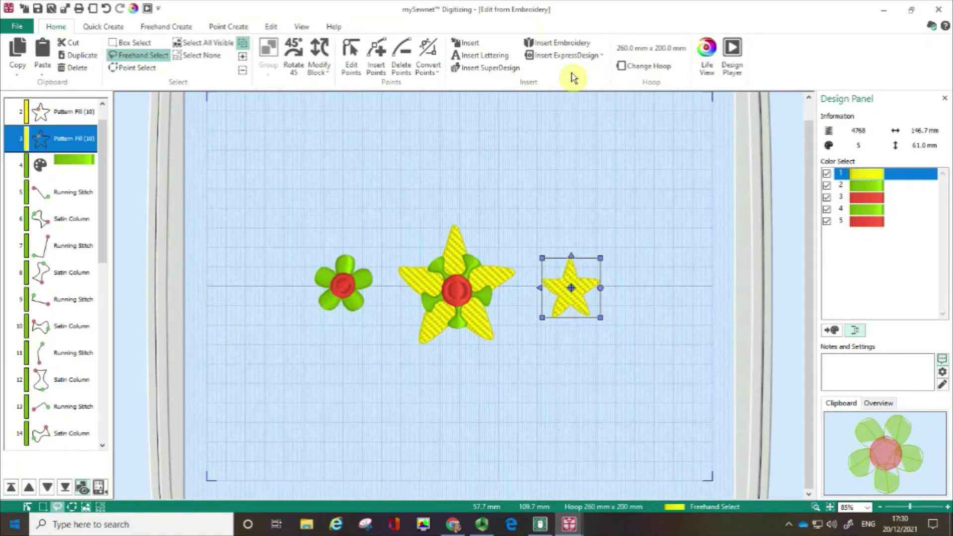
Insert the red radial burst SuperDesign from the Encore category at 40 mm and centre it over the small yellow star.
left_click(480, 70)
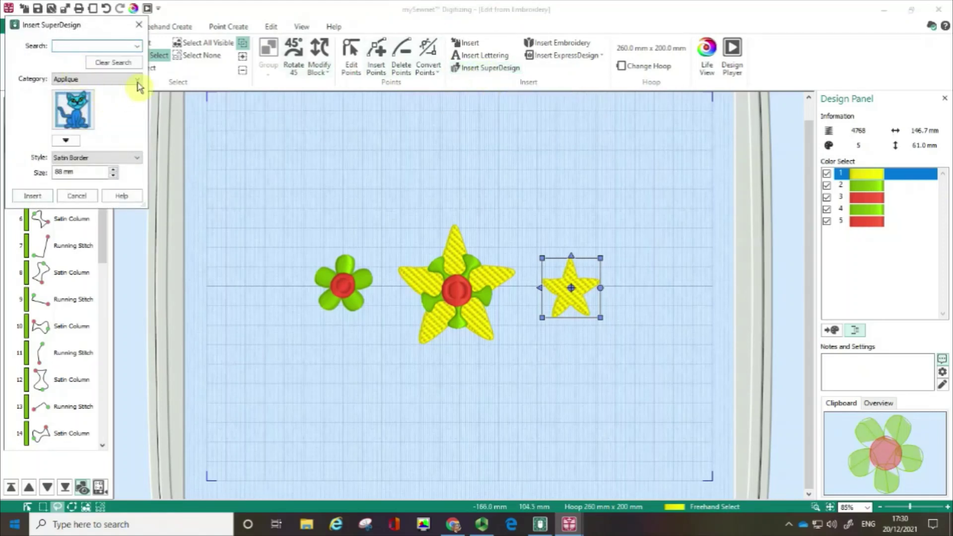
left_click(138, 79)
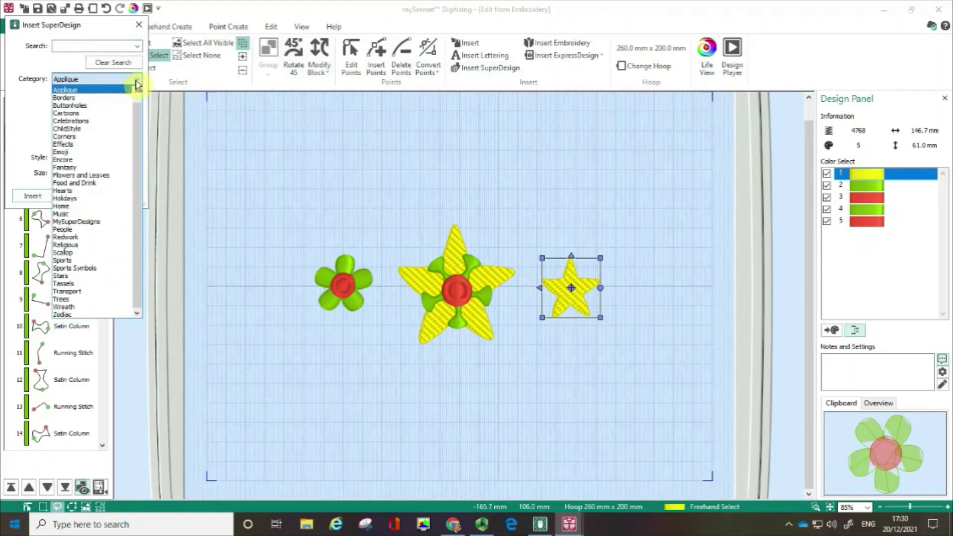
left_click(98, 160)
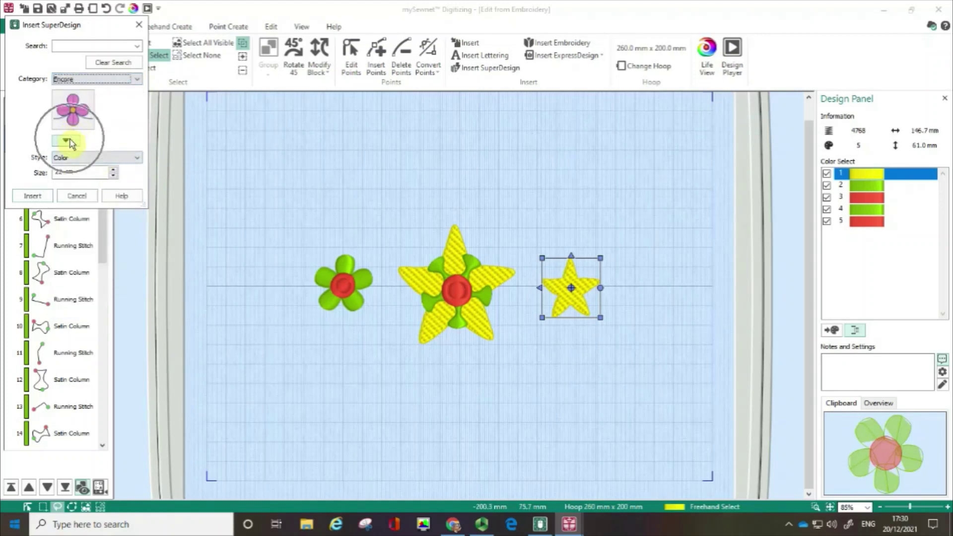
left_click(67, 142)
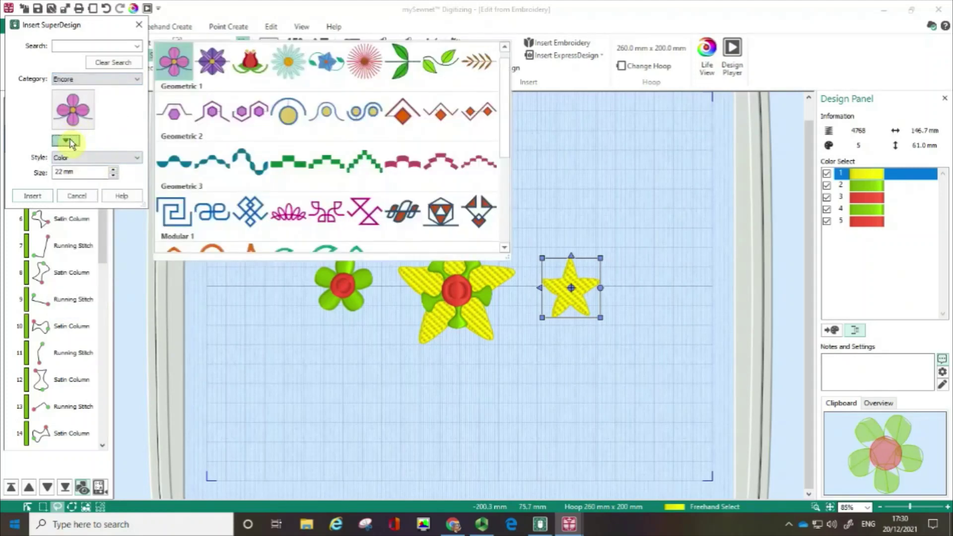
left_click(371, 71)
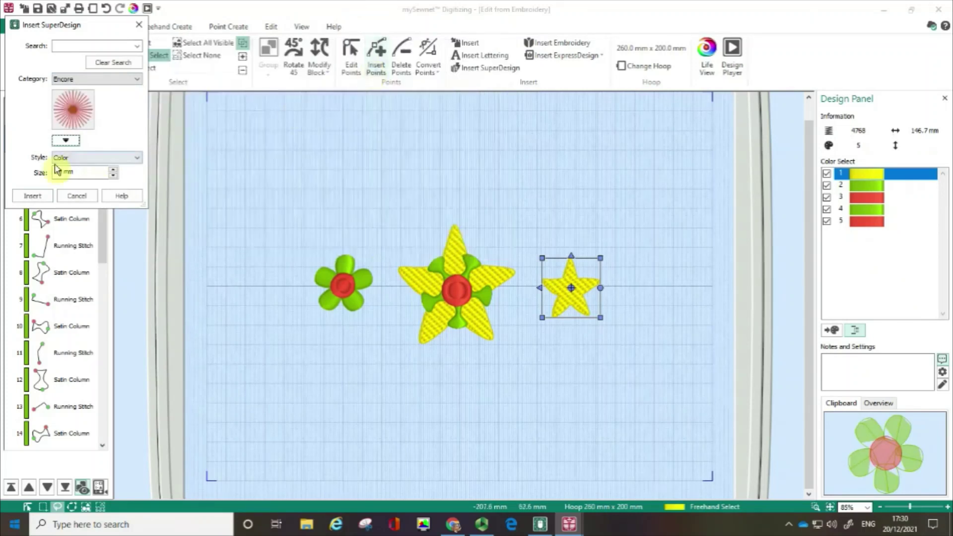
left_click(114, 174)
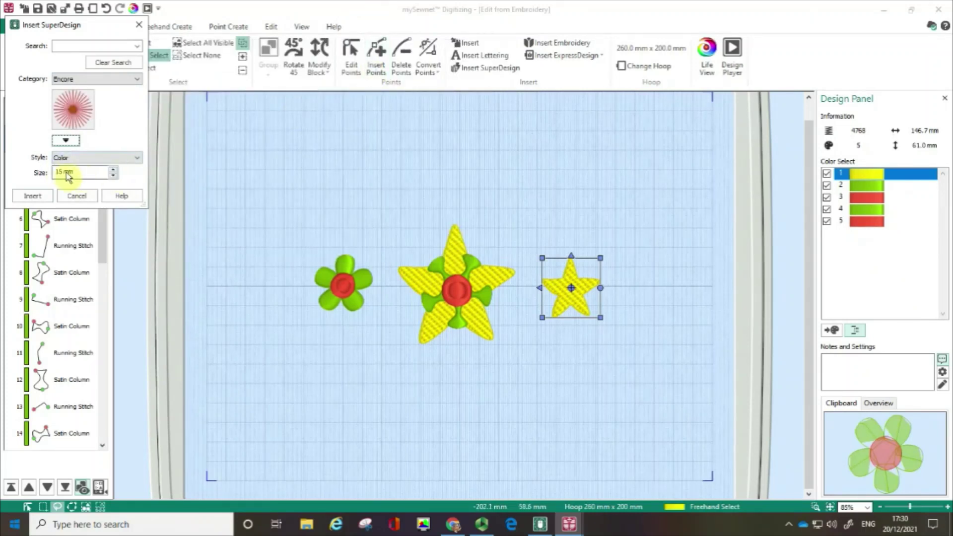
left_click(63, 176)
left_click_drag(63, 176, 56, 176)
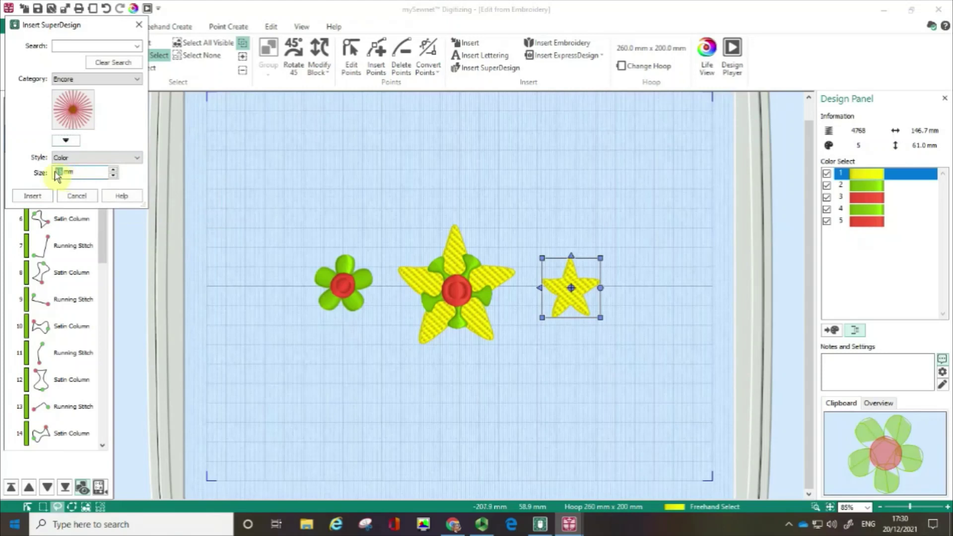
type("40")
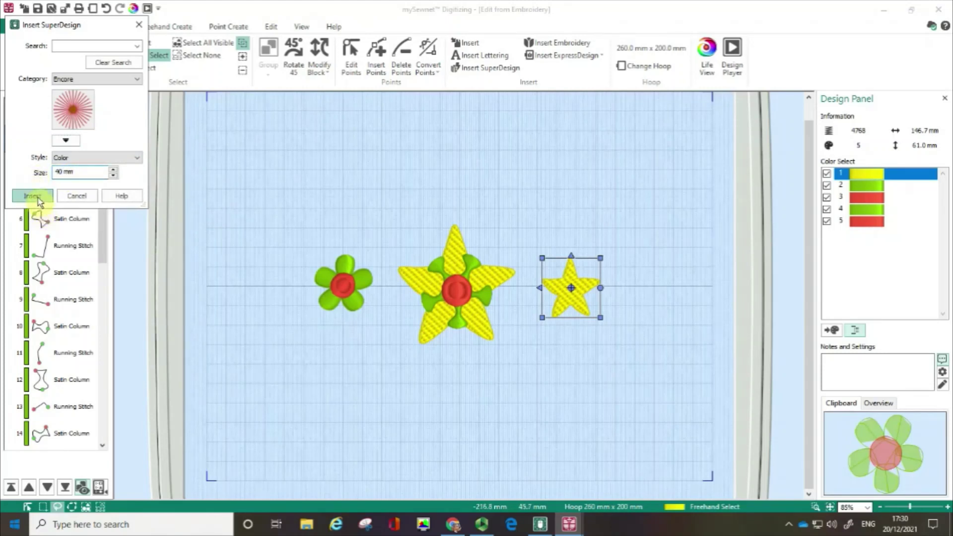
left_click(35, 196)
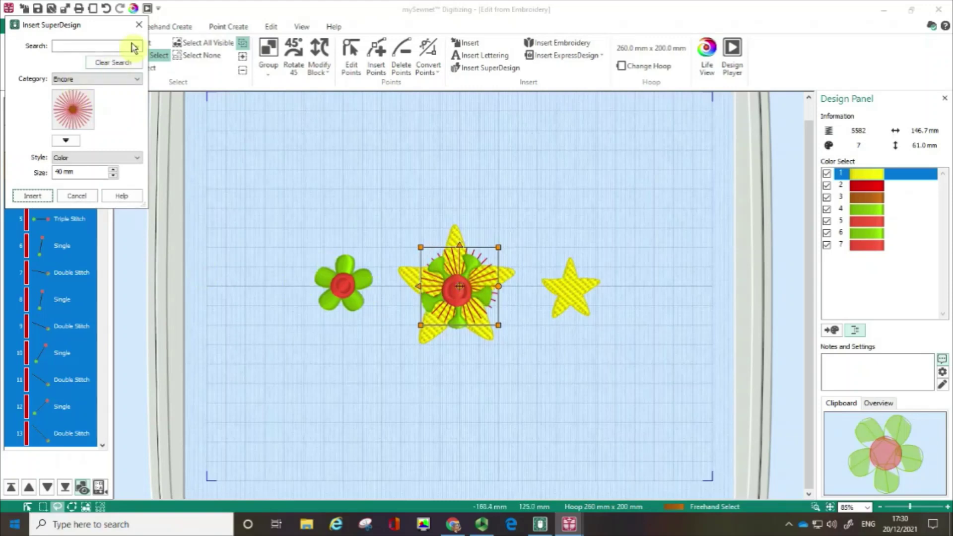
left_click(138, 27)
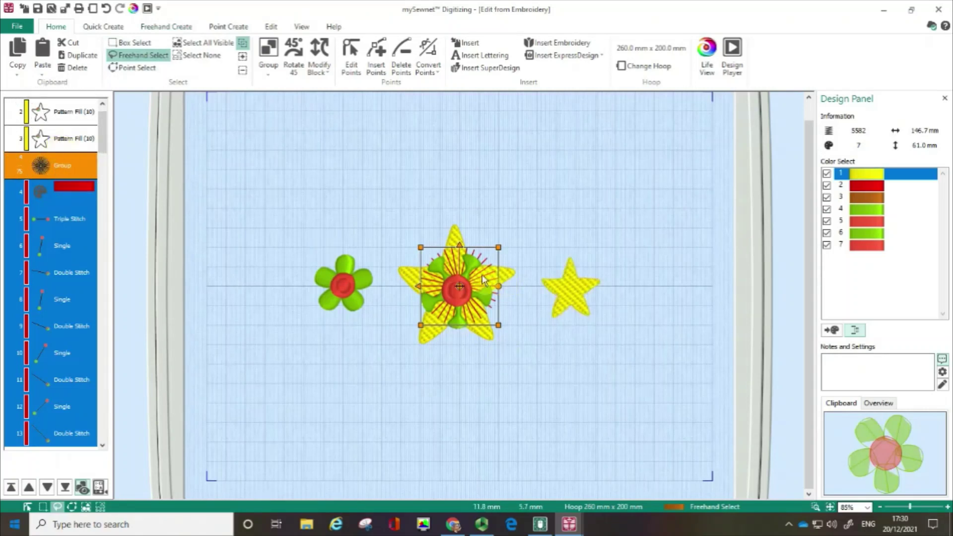
left_click_drag(482, 278, 595, 283)
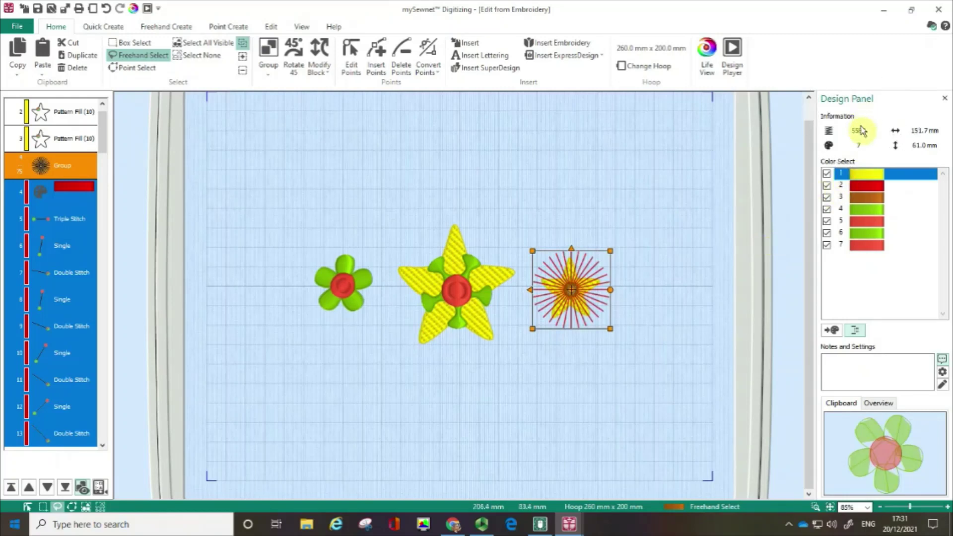
Hide the burst's brown centre colour and move the remaining red rays to the back of the design.
left_click(827, 198)
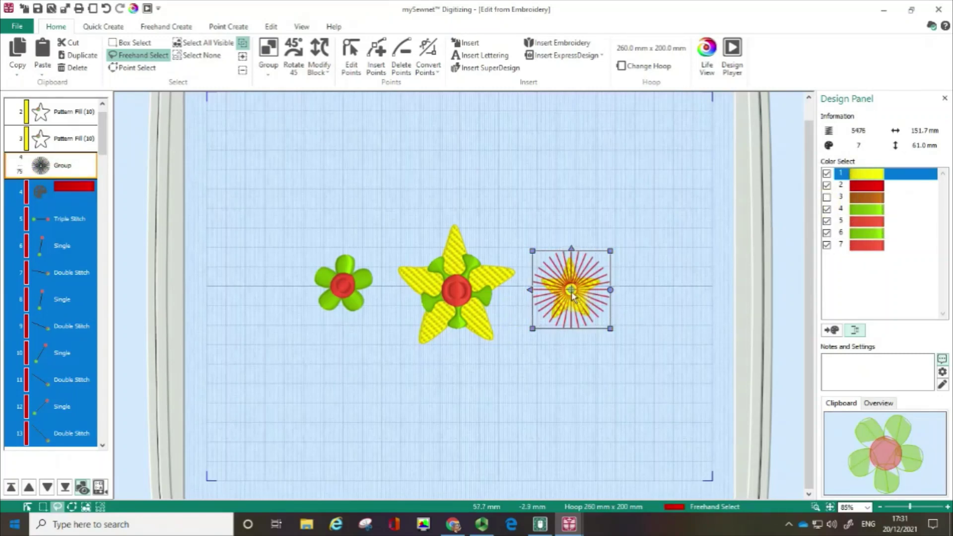
left_click(89, 168)
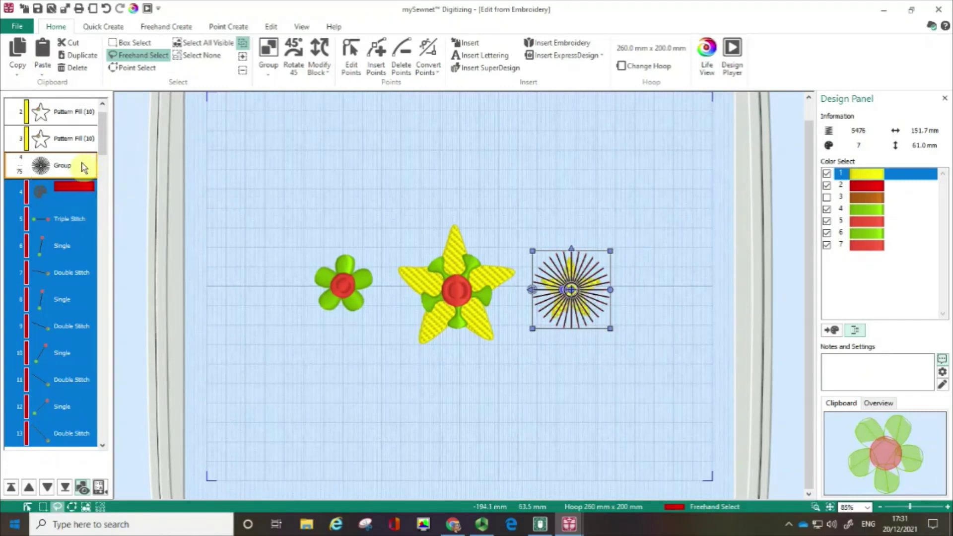
left_click(83, 167)
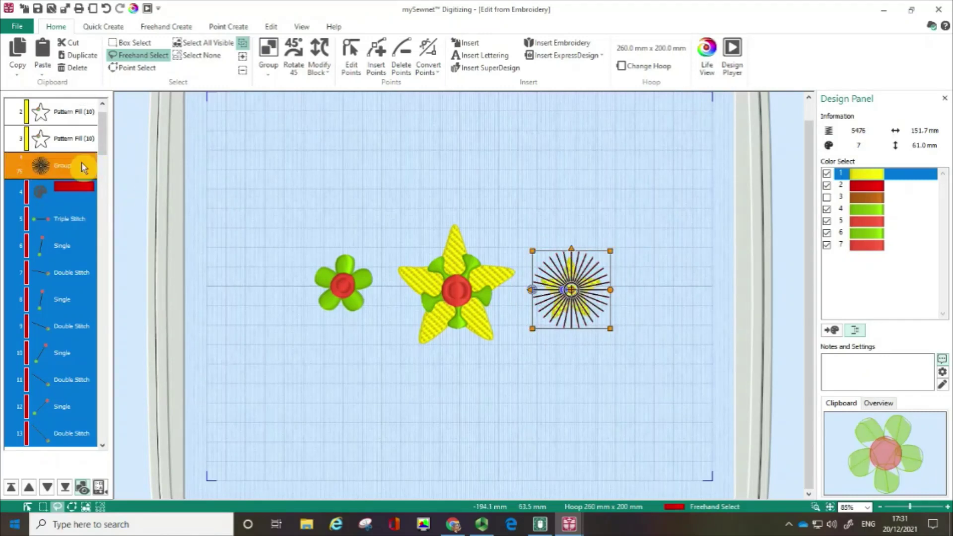
right_click(83, 168)
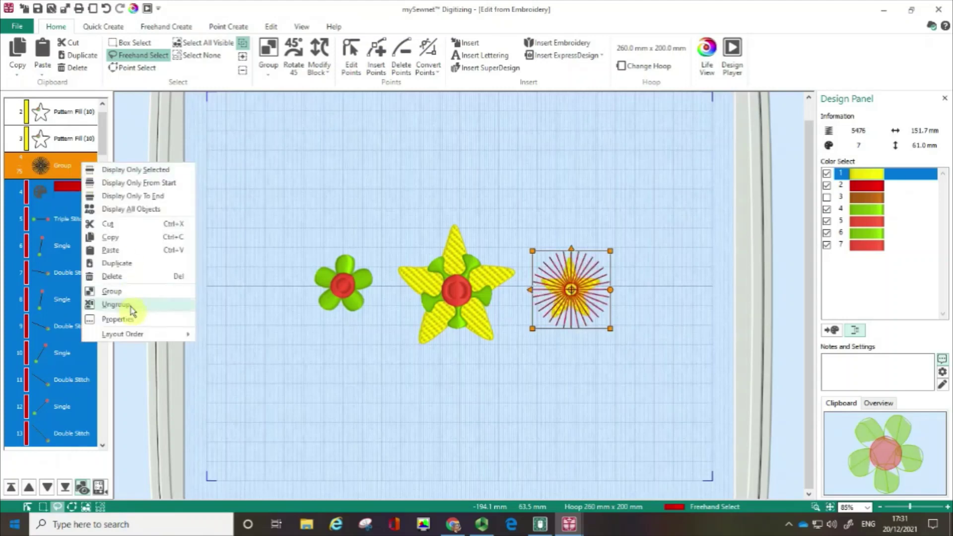
left_click(133, 336)
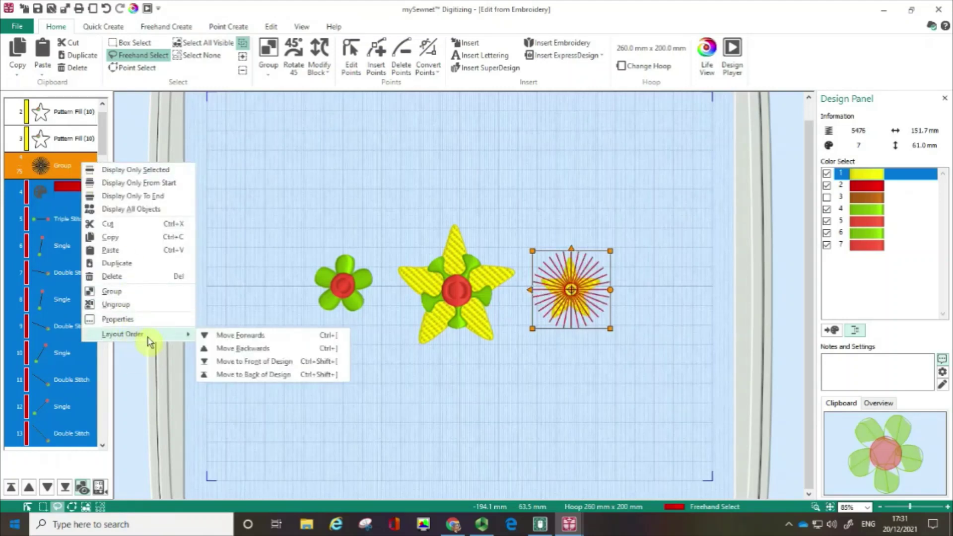
left_click(219, 376)
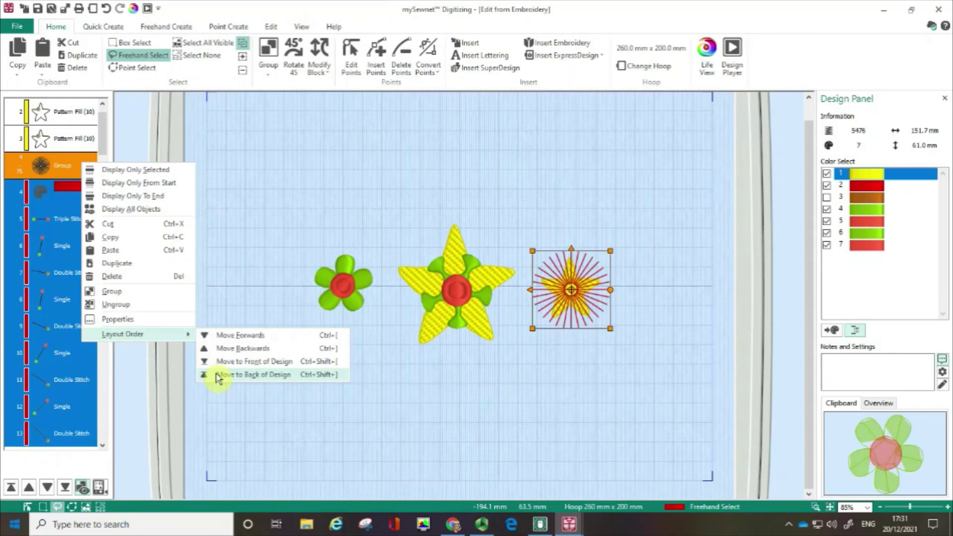
left_click(217, 376)
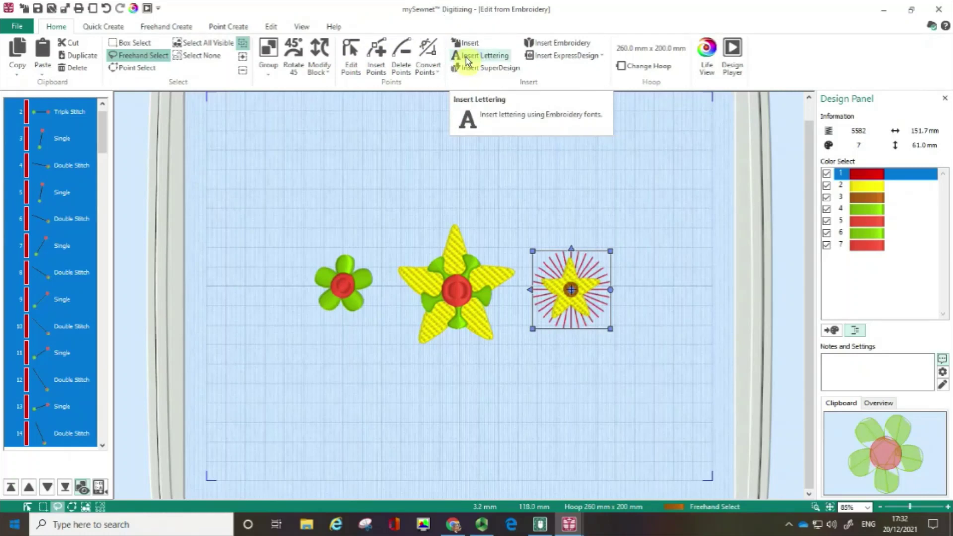
Insert a 20 mm letter K in the Traditional font Georgia 20-40mm and place it above the flowers, between the small green flower and the large star.
left_click(466, 59)
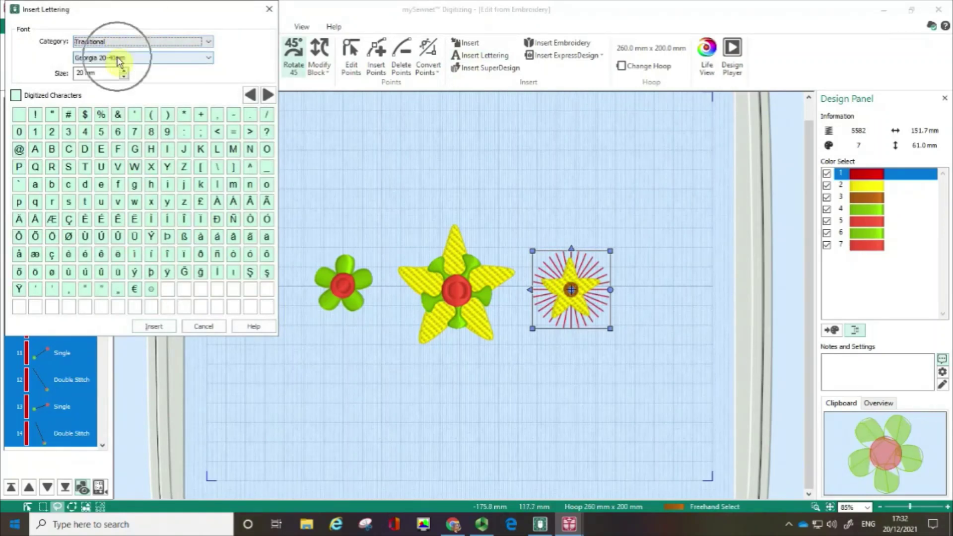
left_click(201, 150)
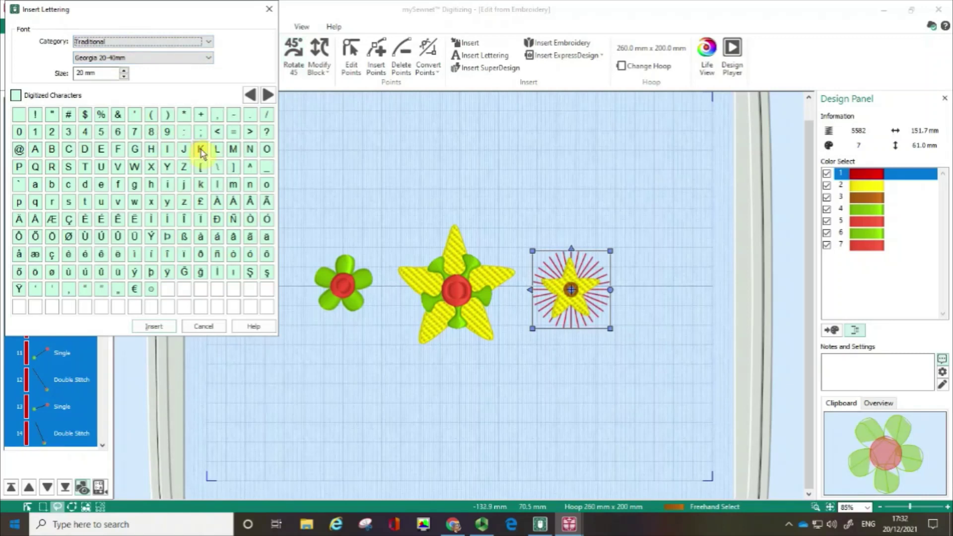
left_click(154, 330)
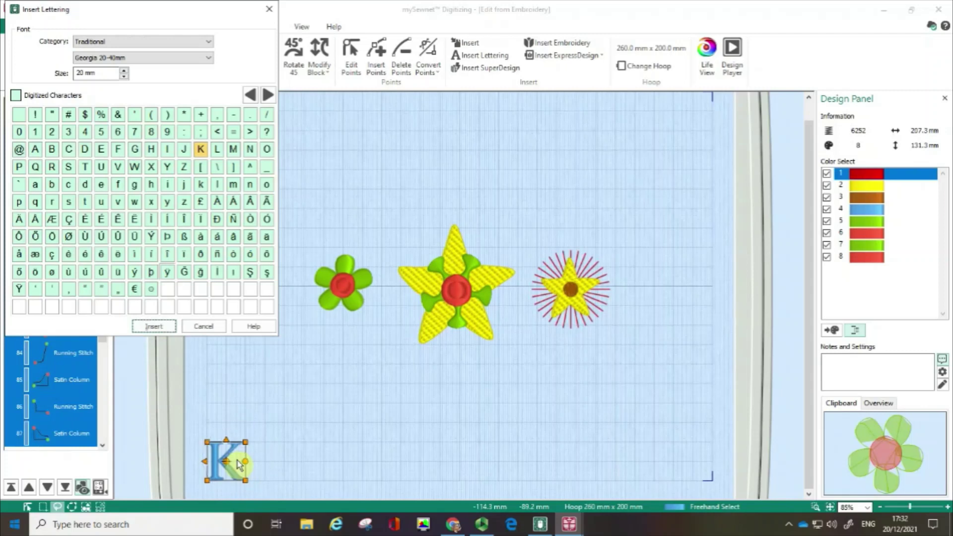
left_click_drag(238, 465, 415, 189)
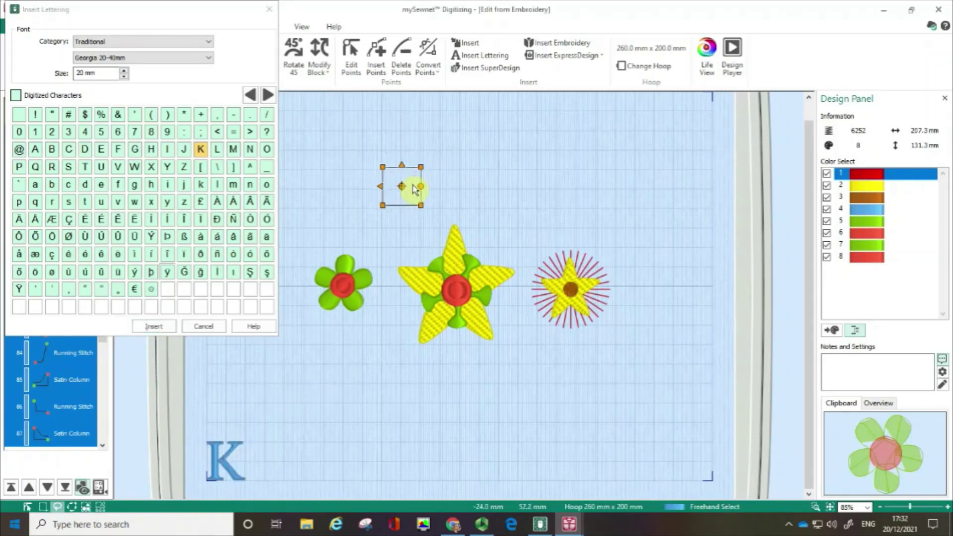
left_click(268, 12)
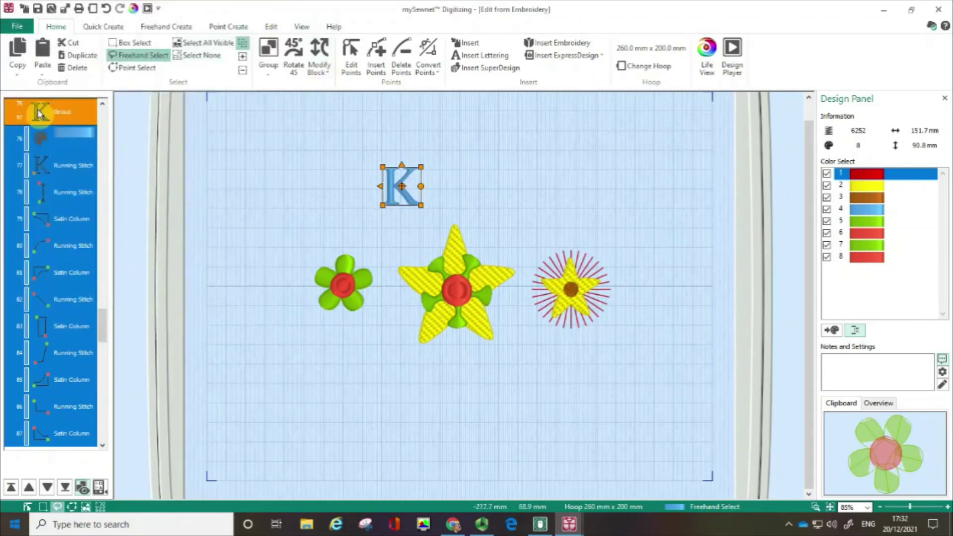
left_click(49, 165)
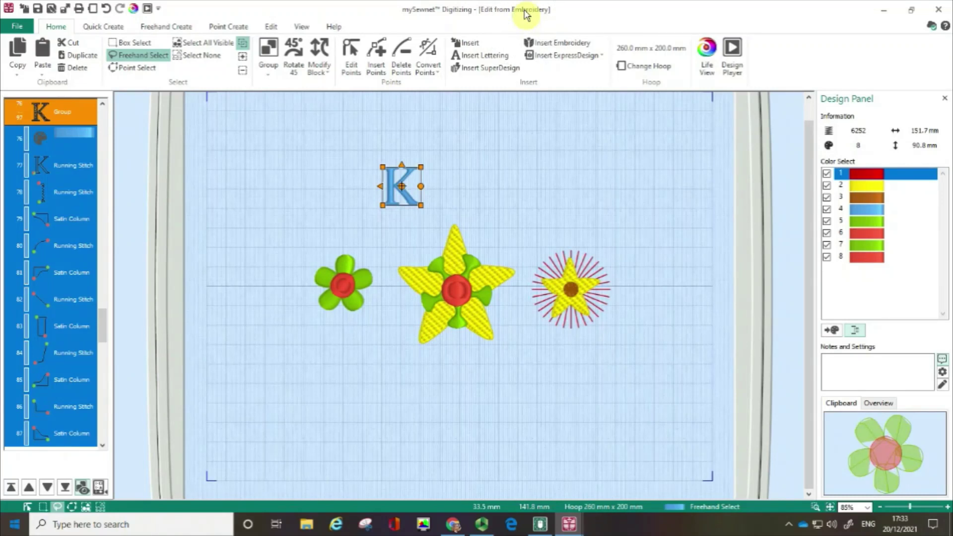
Switch to mySewnet Embroidery and finish the Digitizing edit of the design.
left_click(544, 527)
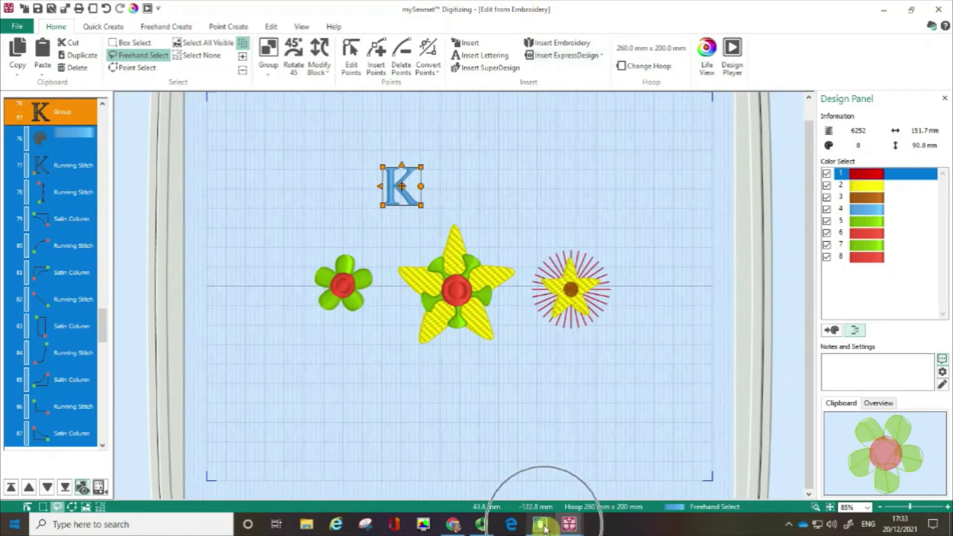
left_click(541, 521)
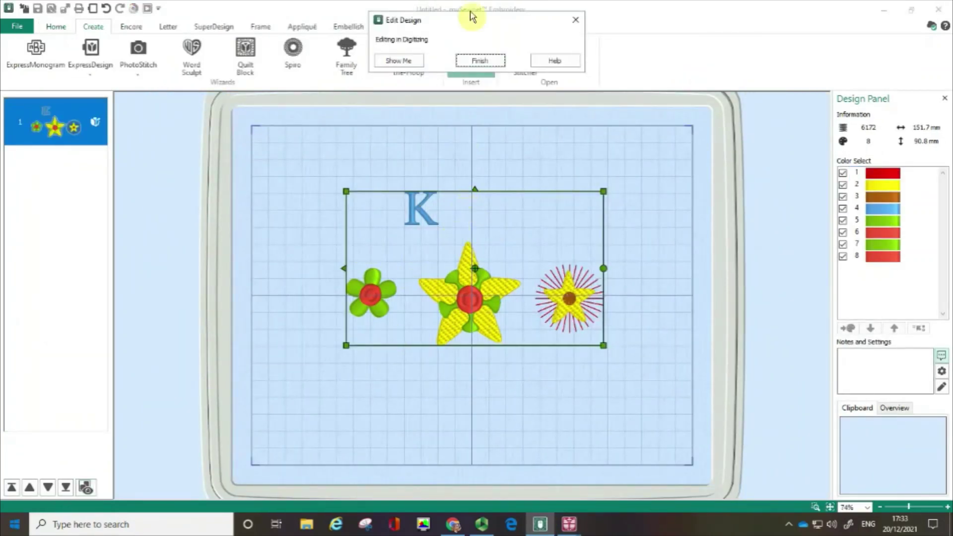
left_click(430, 213)
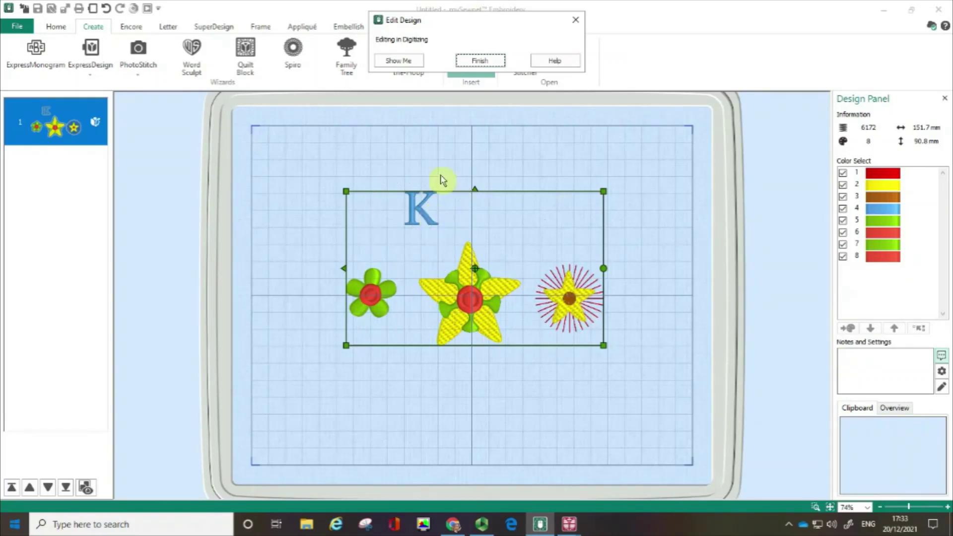
left_click(484, 64)
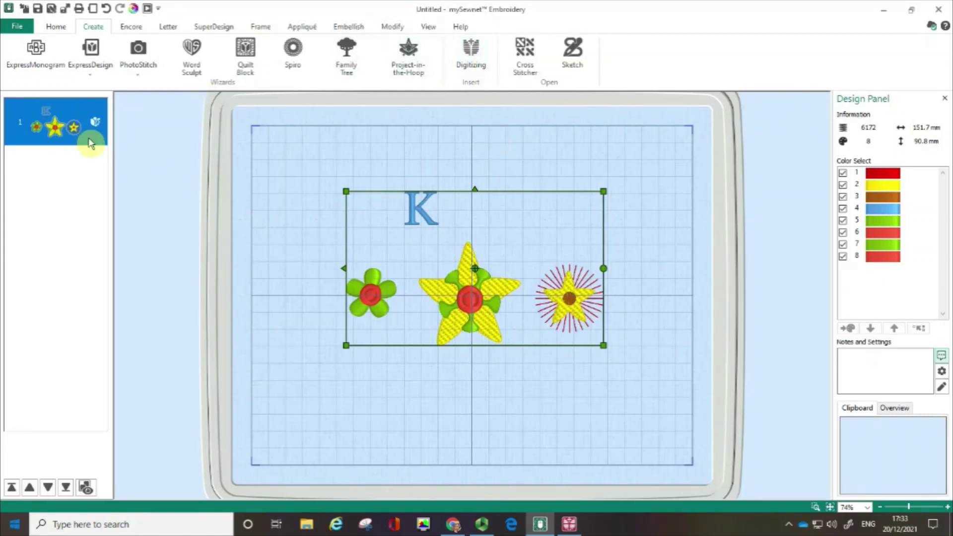
Add the preset first name as 20 mm Georgia 20-40mm lettering and position it just below the large central star.
left_click(168, 27)
left_click(240, 46)
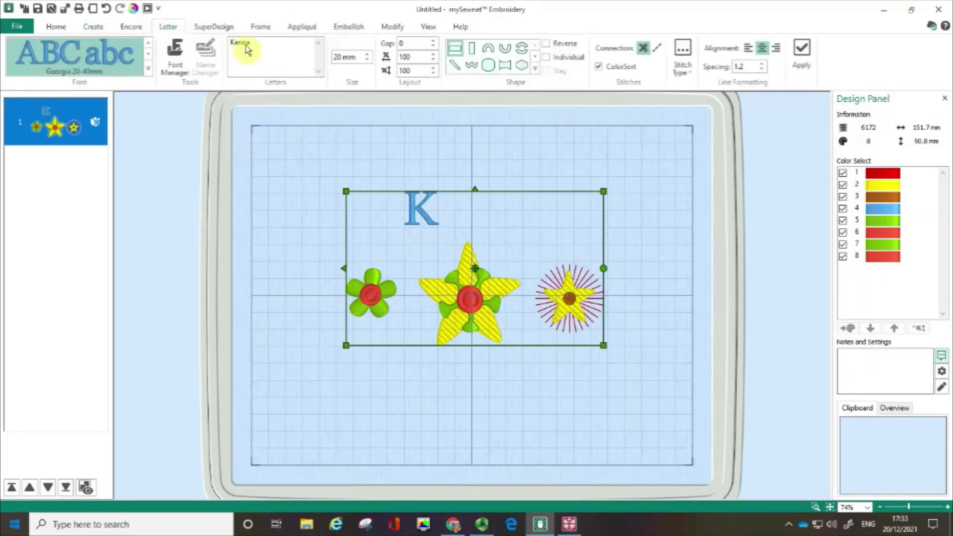
left_click(802, 52)
left_click(538, 366)
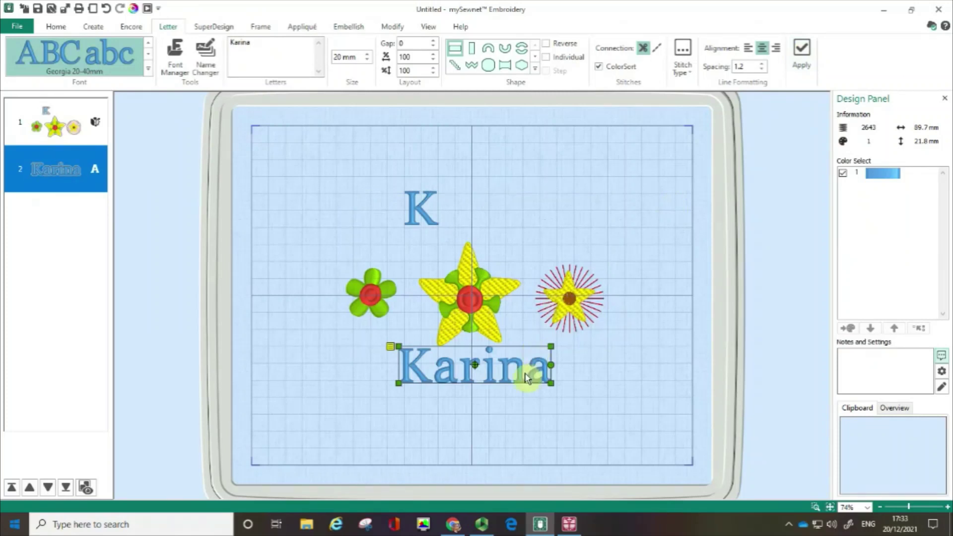
left_click_drag(526, 377, 526, 392)
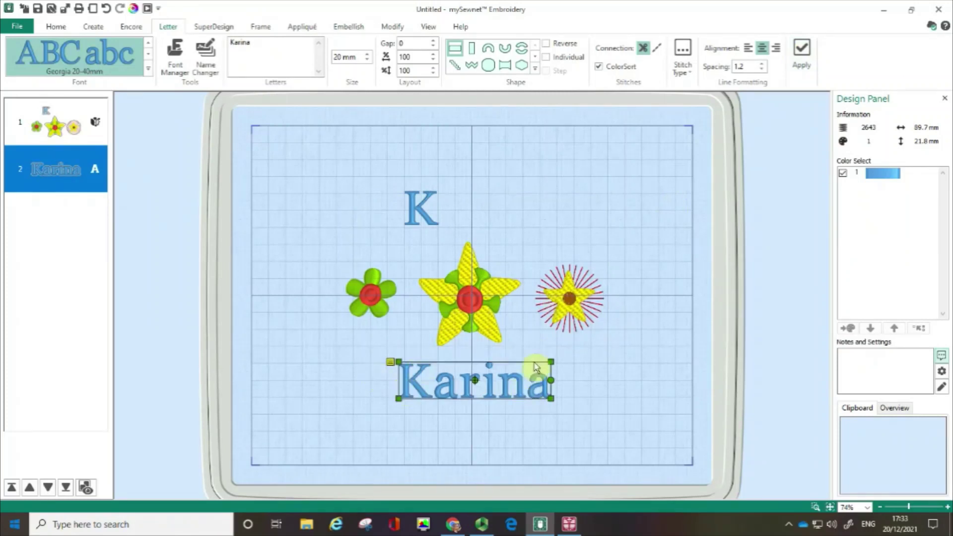
left_click(455, 48)
left_click(95, 125)
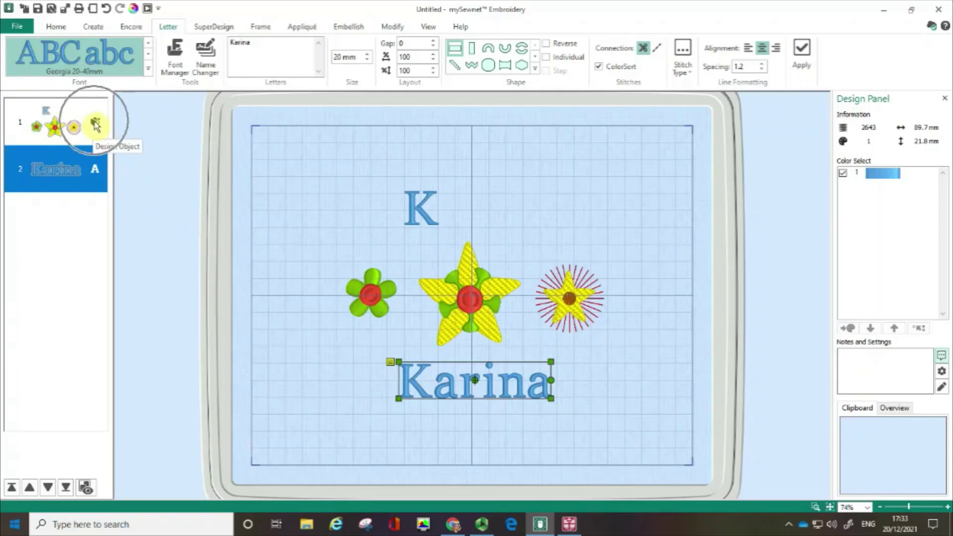
left_click(95, 124)
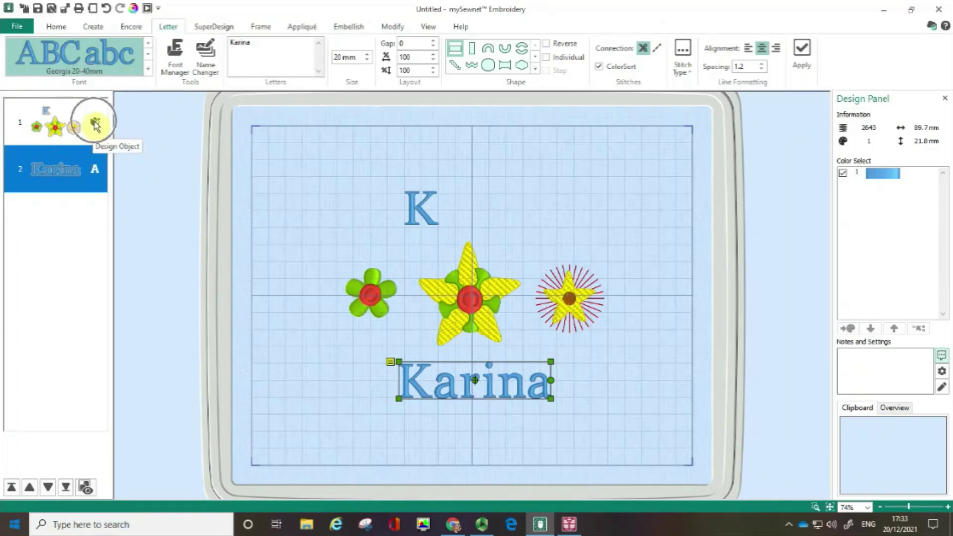
left_click(97, 125)
left_click(96, 125)
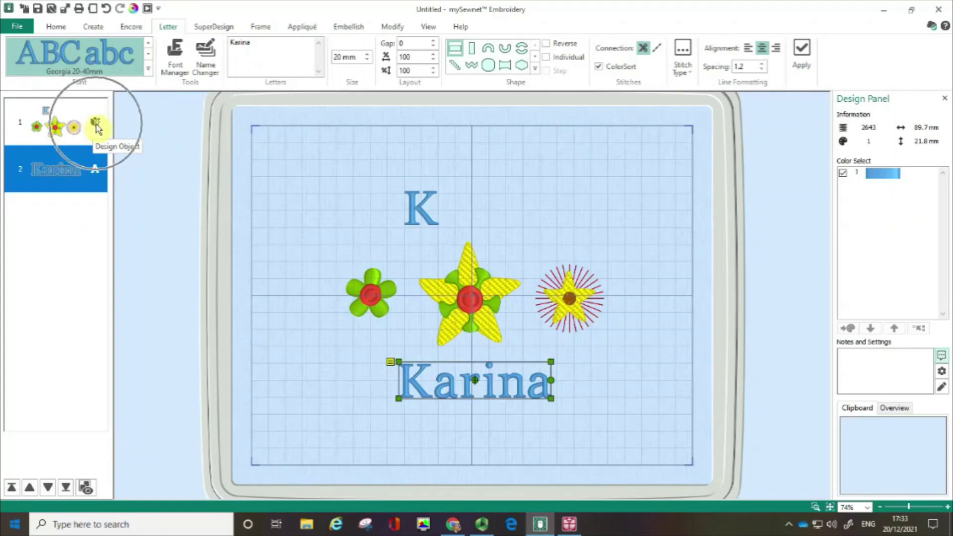
left_click(96, 125)
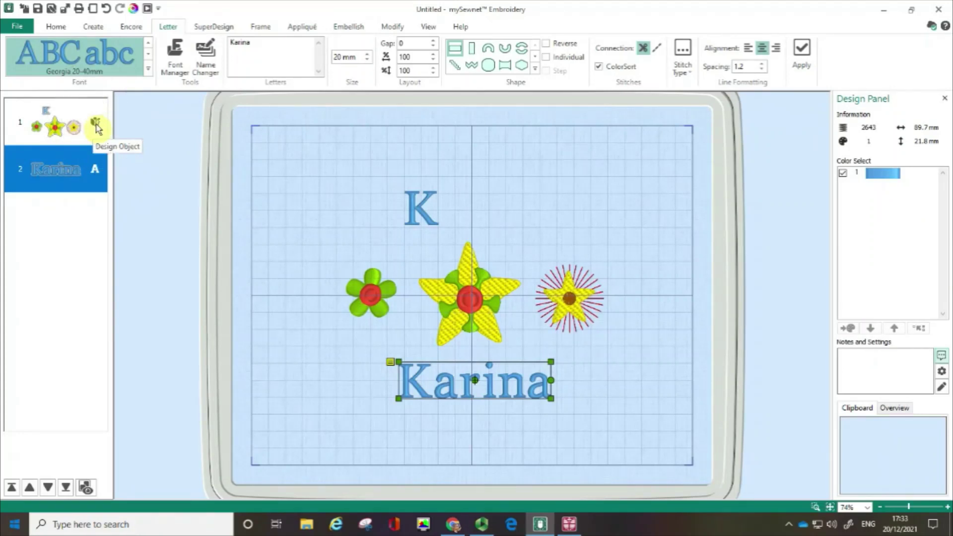
Reopen the combined flower design for editing in Digitizing and delete the letter K above the flowers.
right_click(96, 125)
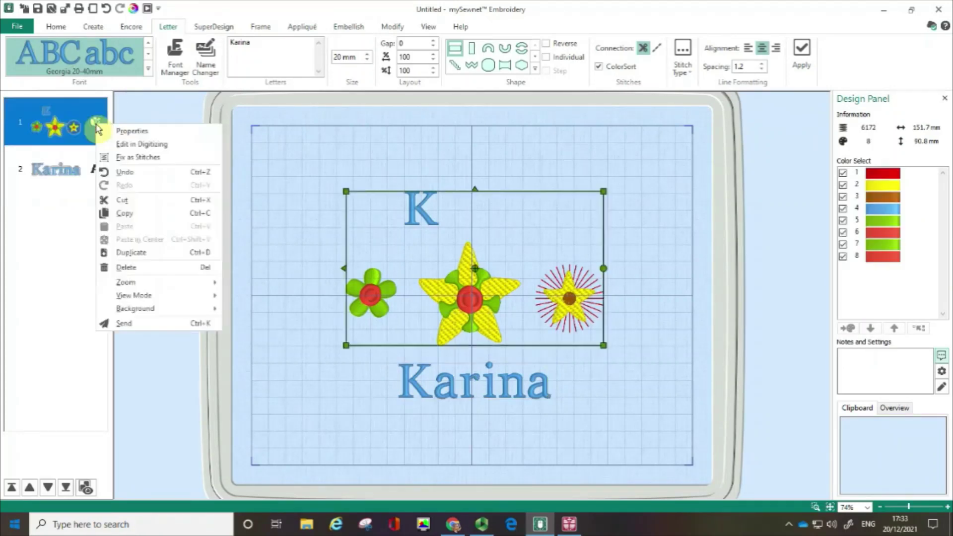
left_click(147, 144)
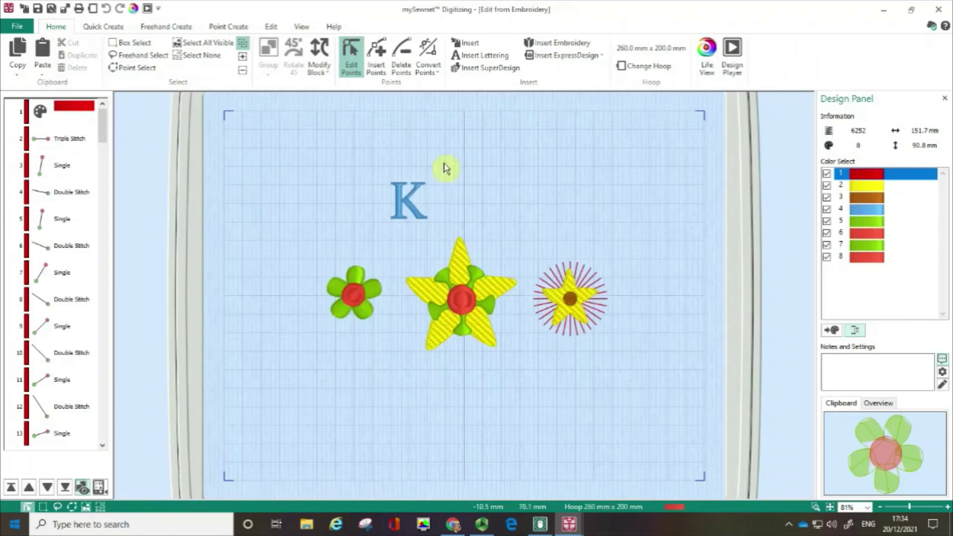
left_click(135, 46)
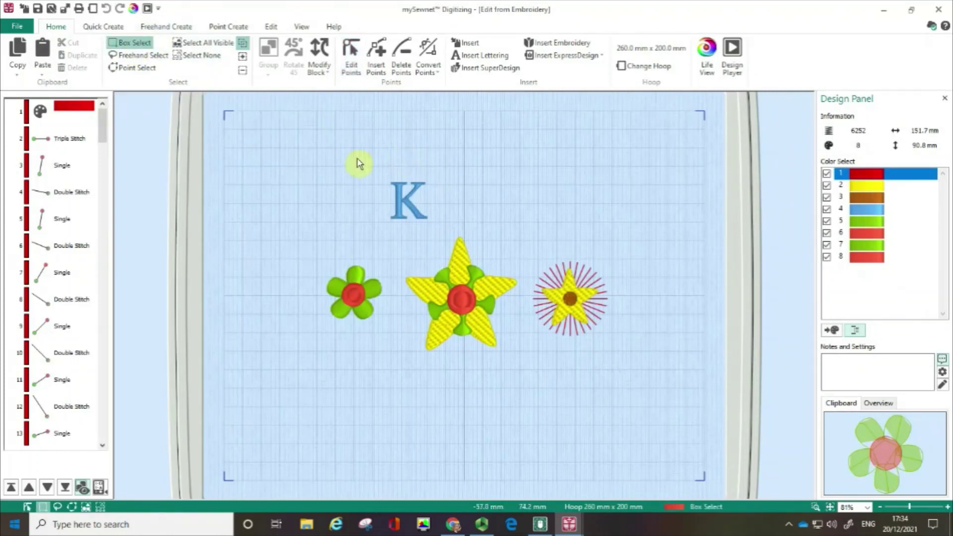
left_click_drag(360, 164, 445, 235)
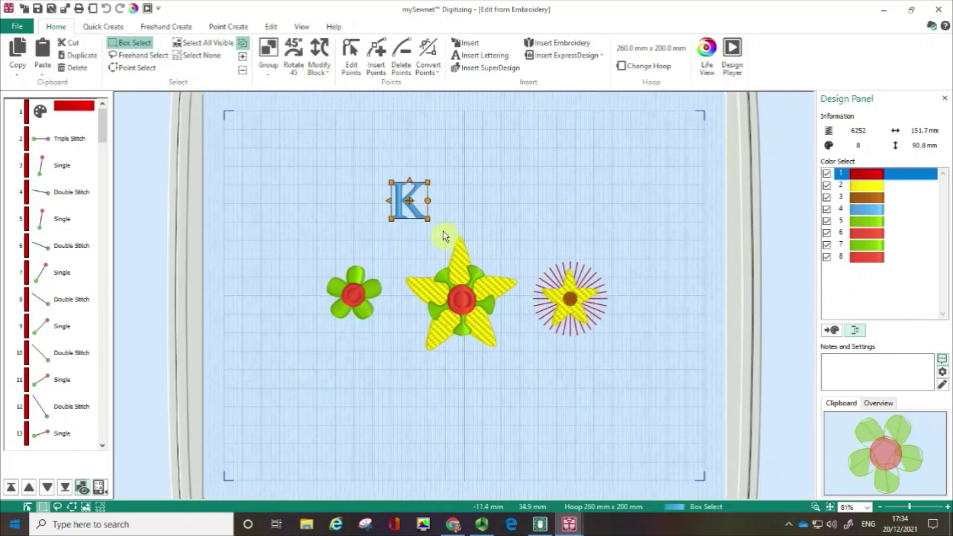
key("Delete")
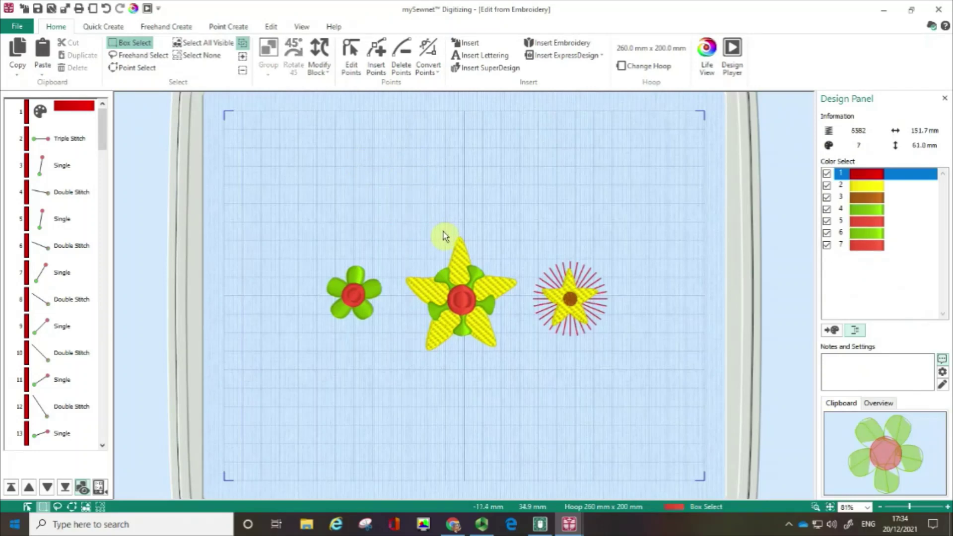
Finish the Digitizing edit in mySewnet Embroidery and switch back to mySewnet Digitizing.
left_click(540, 524)
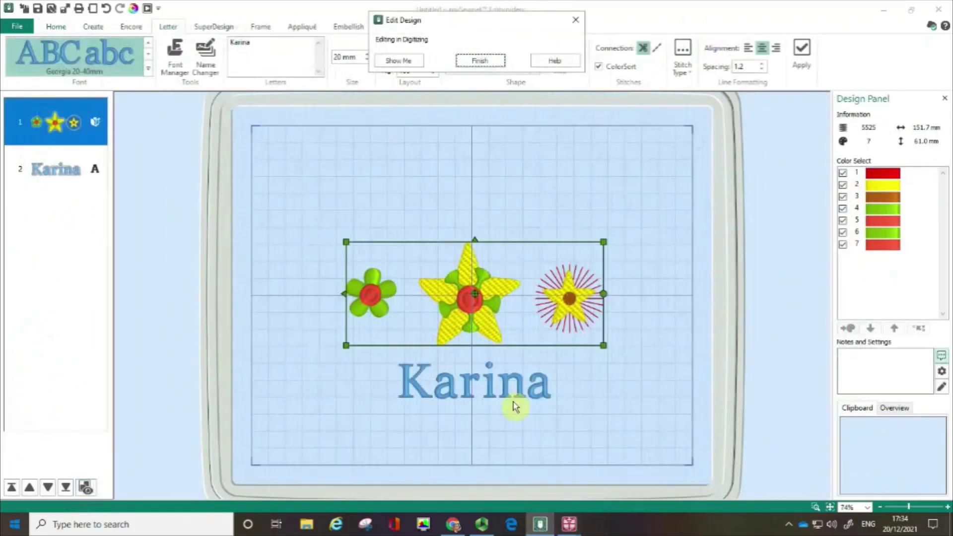
left_click(509, 400)
mouse_move(568, 523)
left_click(517, 489)
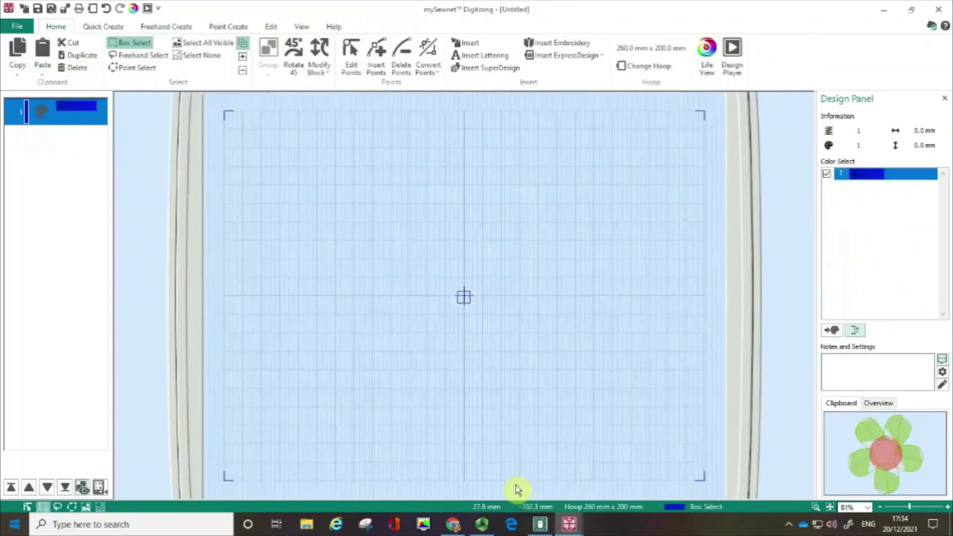
Insert the Iris Single.vp4 embroidery from the Stitch samples folder into the empty design.
left_click(561, 48)
left_click(560, 47)
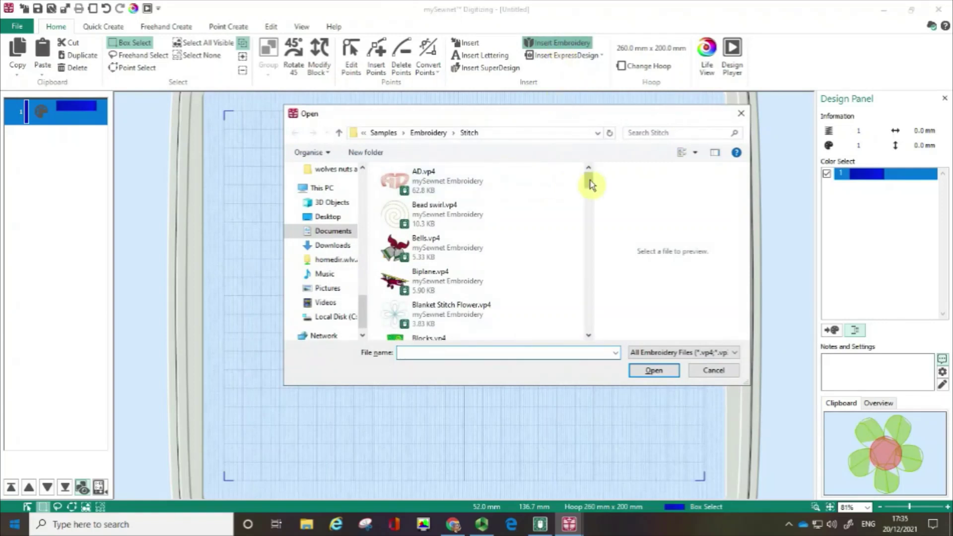
left_click_drag(590, 183, 591, 251)
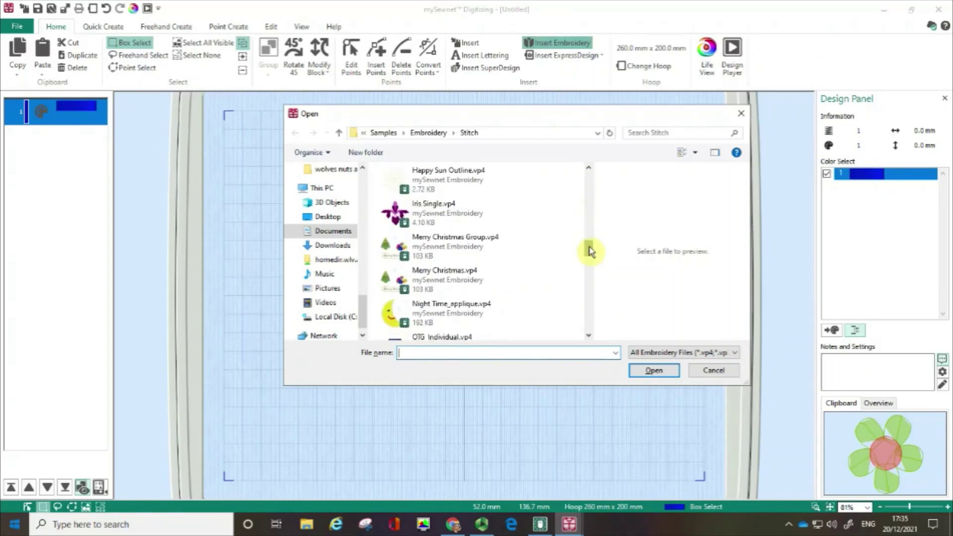
left_click(449, 211)
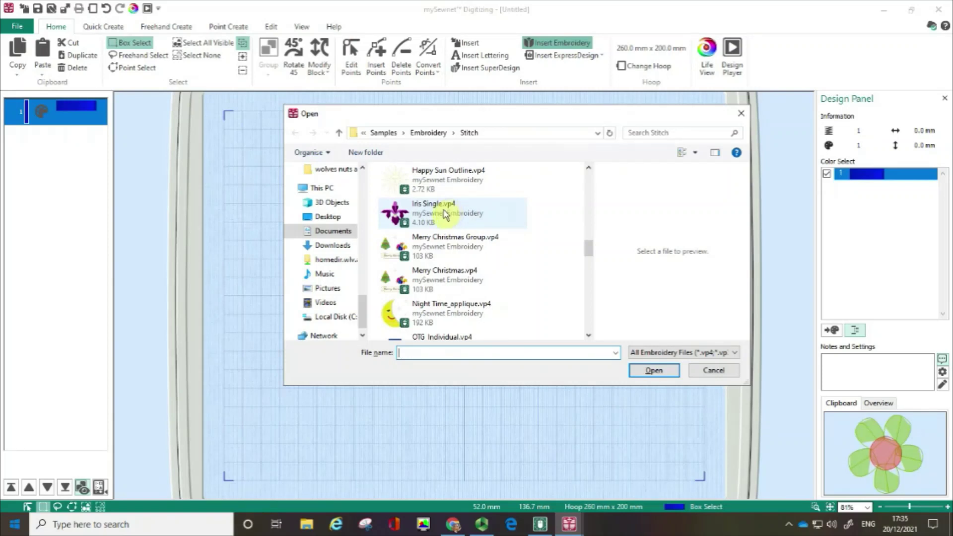
left_click(449, 210)
left_click(449, 210)
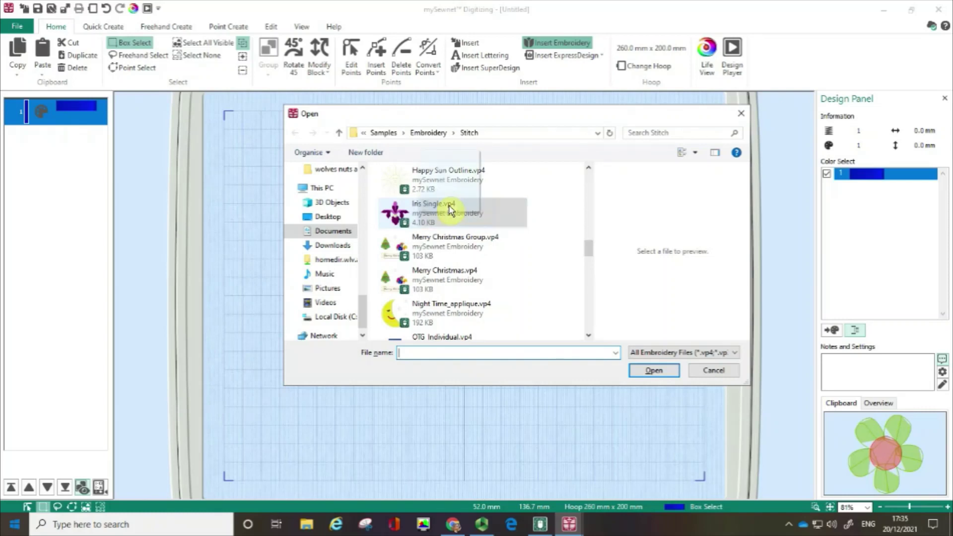
left_click(663, 376)
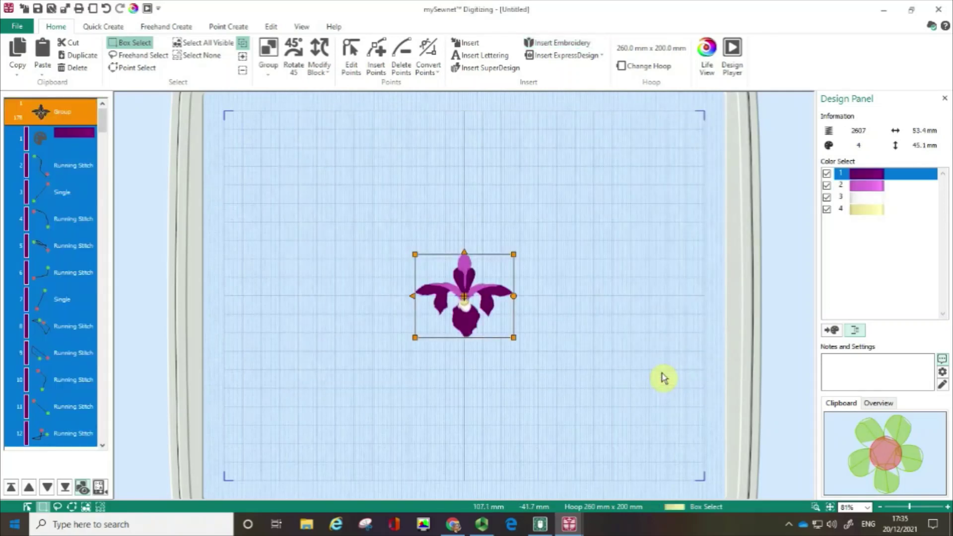
left_click(67, 214)
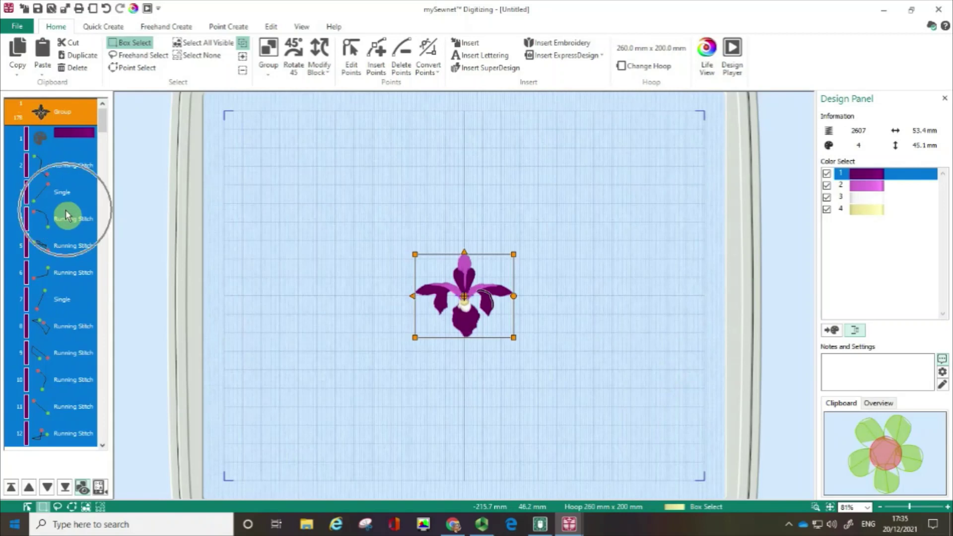
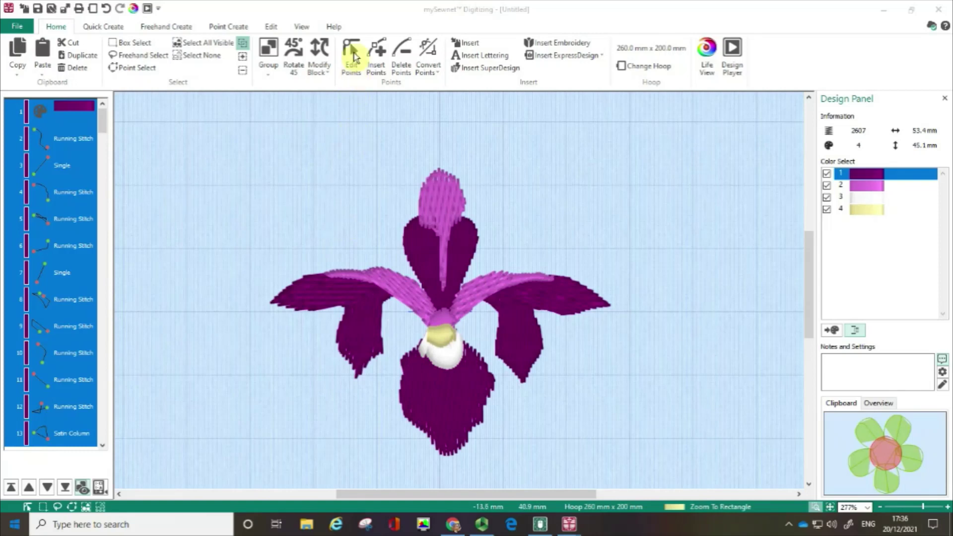
Edit the outline points of the iris's lowest purple petal, moving its lower points down and outward until the design is about 48 mm tall.
left_click(351, 54)
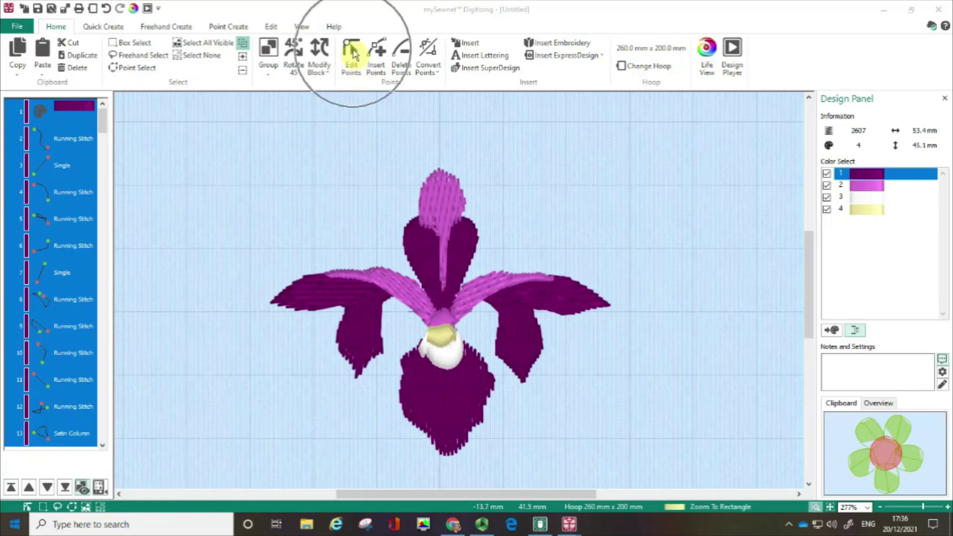
left_click(435, 403)
left_click(456, 425)
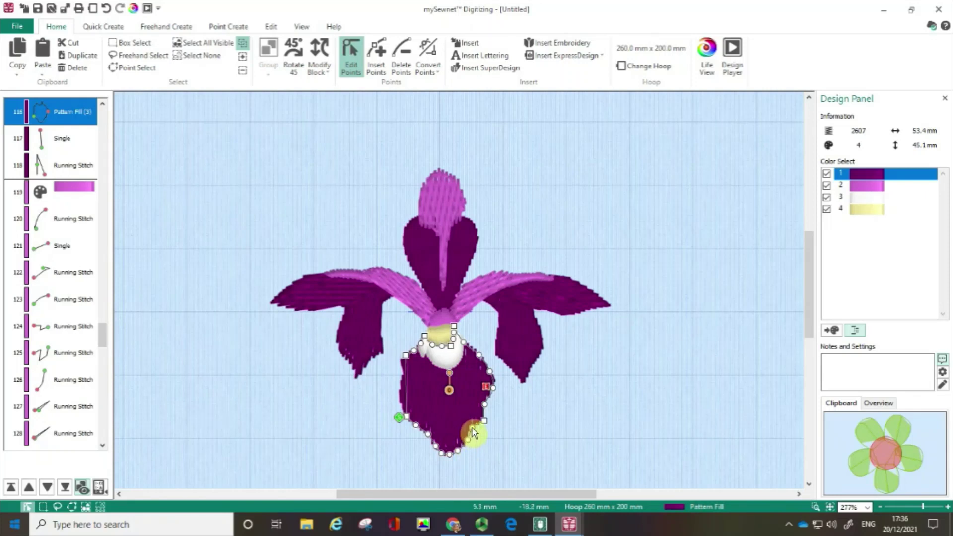
left_click(467, 444)
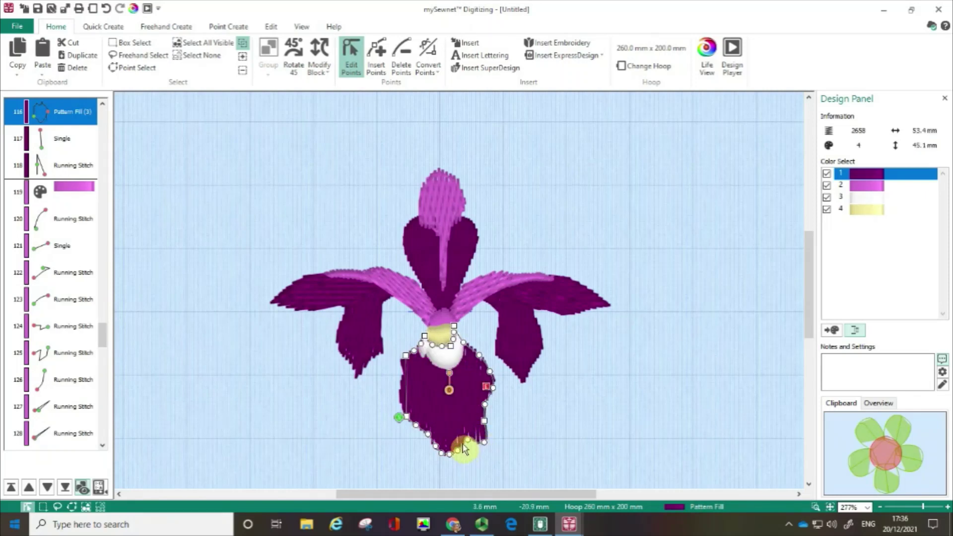
left_click_drag(469, 444, 405, 430)
left_click(458, 452)
left_click(448, 457)
left_click(441, 451)
left_click(437, 445)
left_click(418, 425)
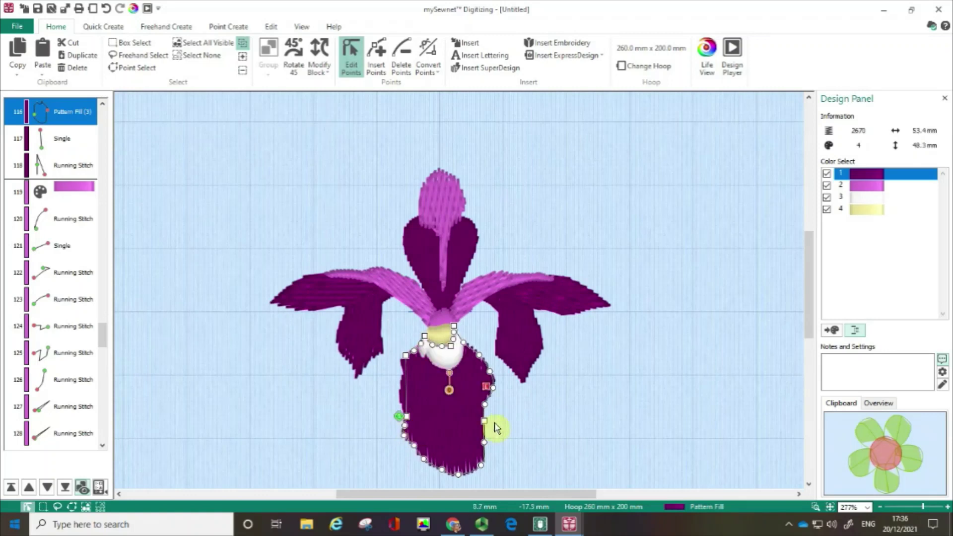
Set the lowest petal's pattern fill to pattern 232 and rotate its stitch direction by about 90 degrees.
left_click(452, 414)
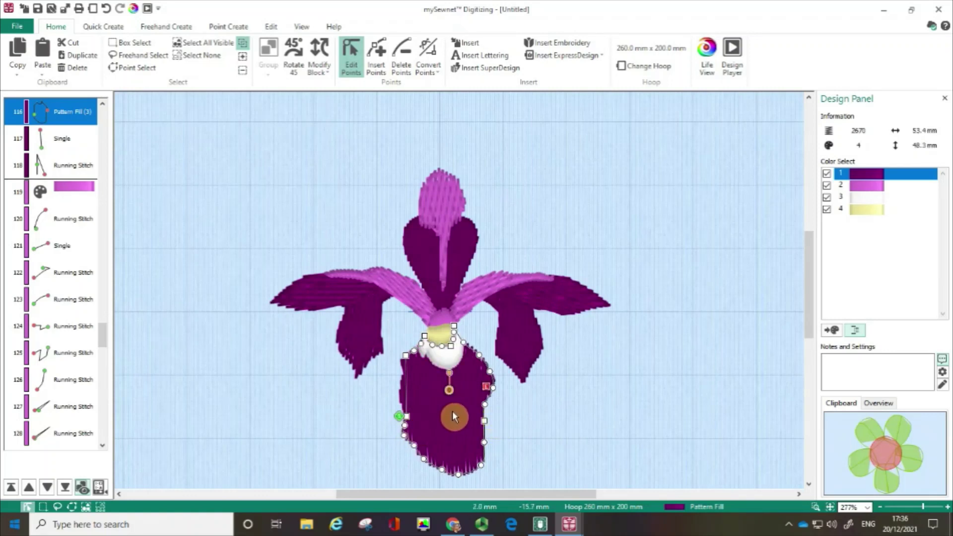
double_click(452, 413)
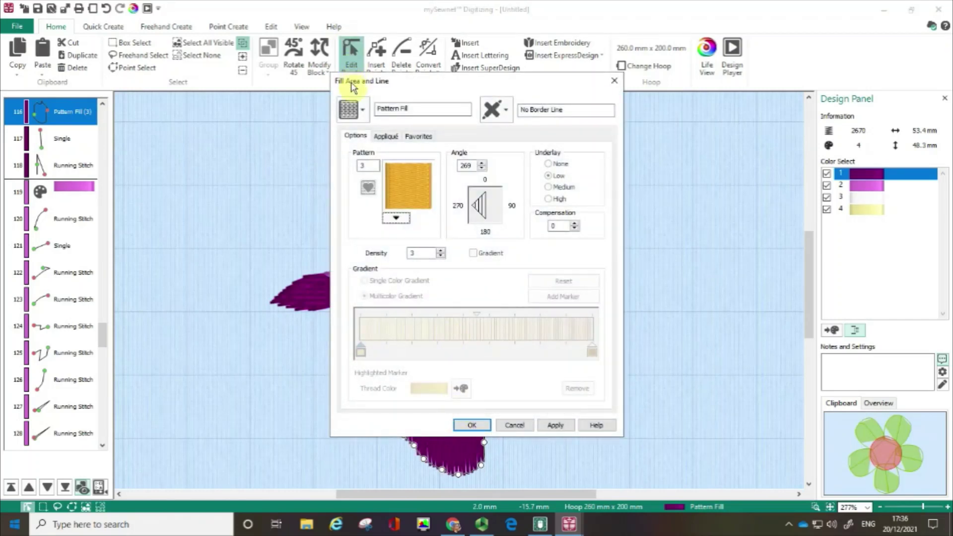
left_click(396, 220)
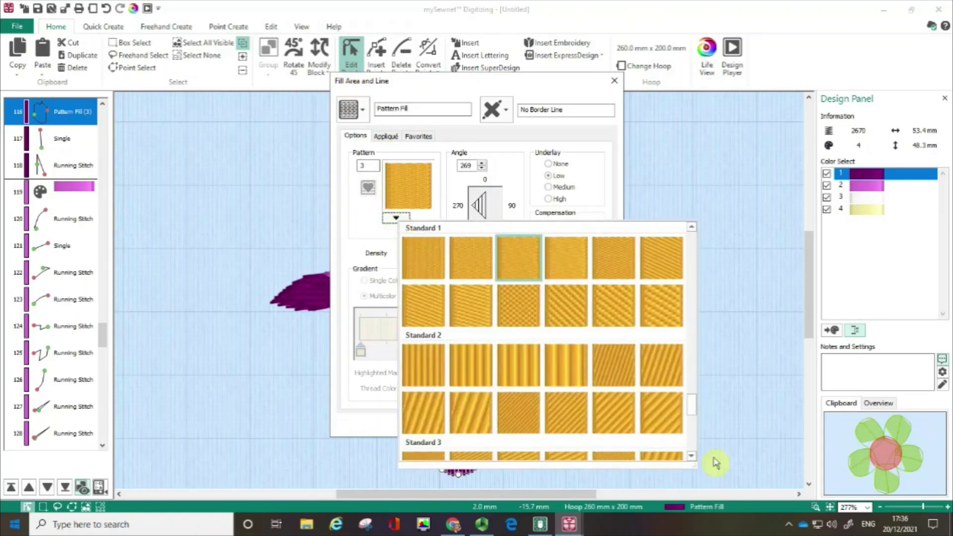
left_click_drag(695, 416, 694, 435)
left_click(571, 392)
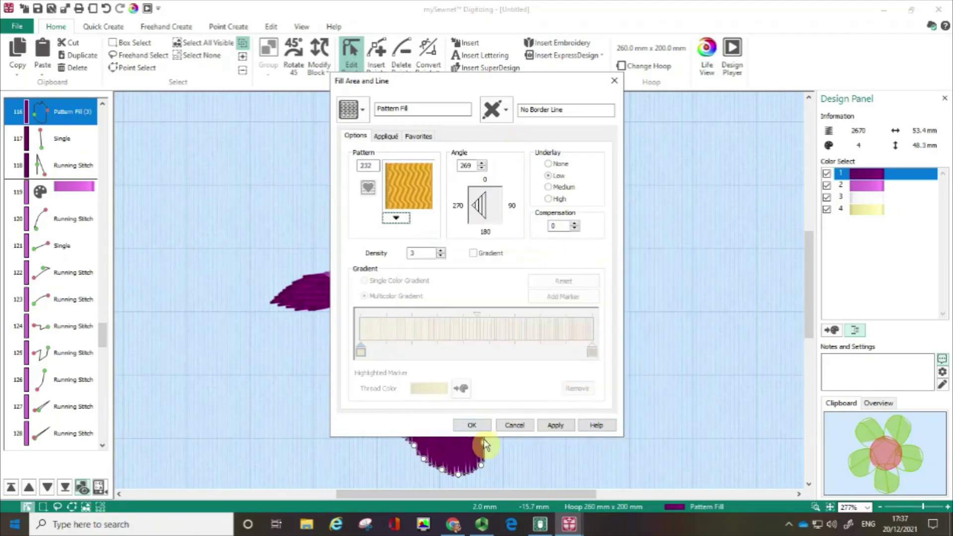
left_click(471, 425)
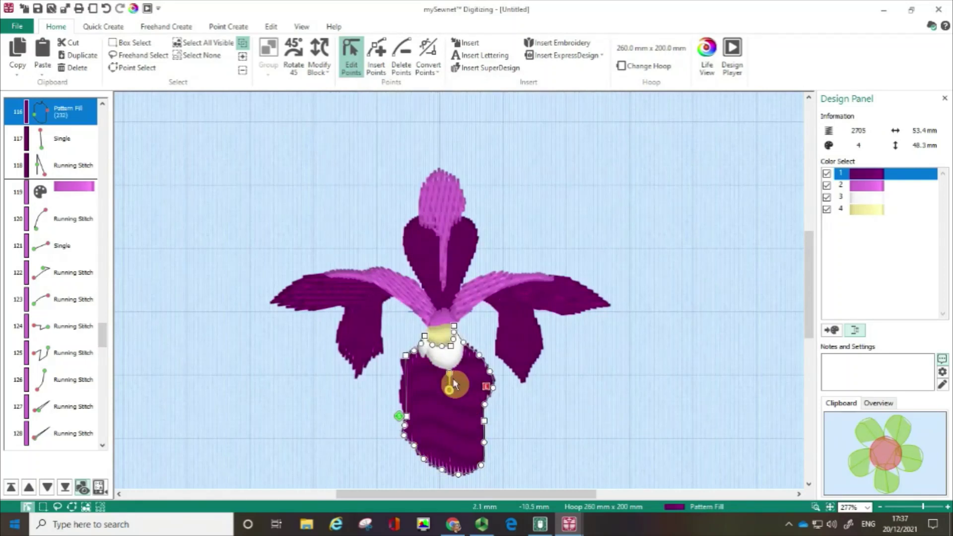
left_click_drag(451, 374, 461, 392)
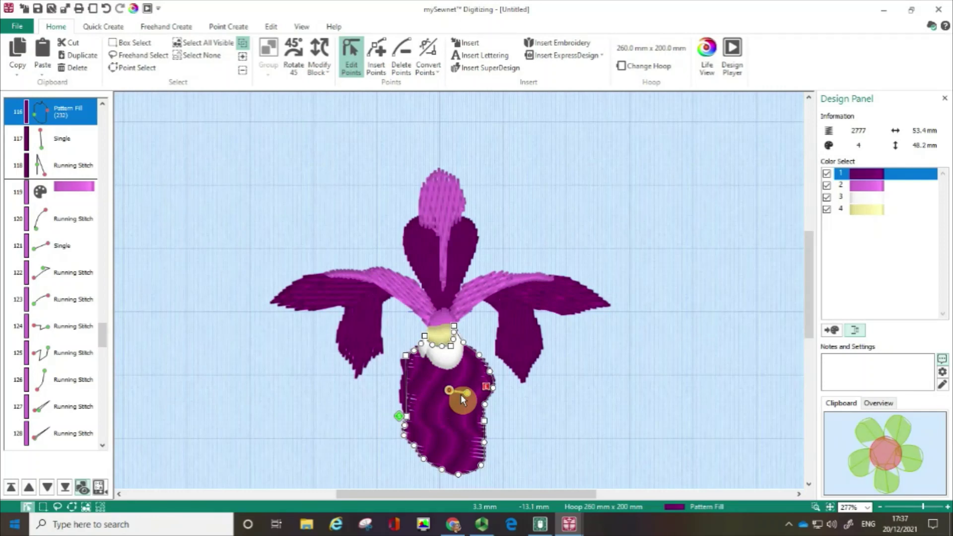
Preview the edited iris in Life View and tilt it slightly to examine the wavy fill.
left_click(710, 55)
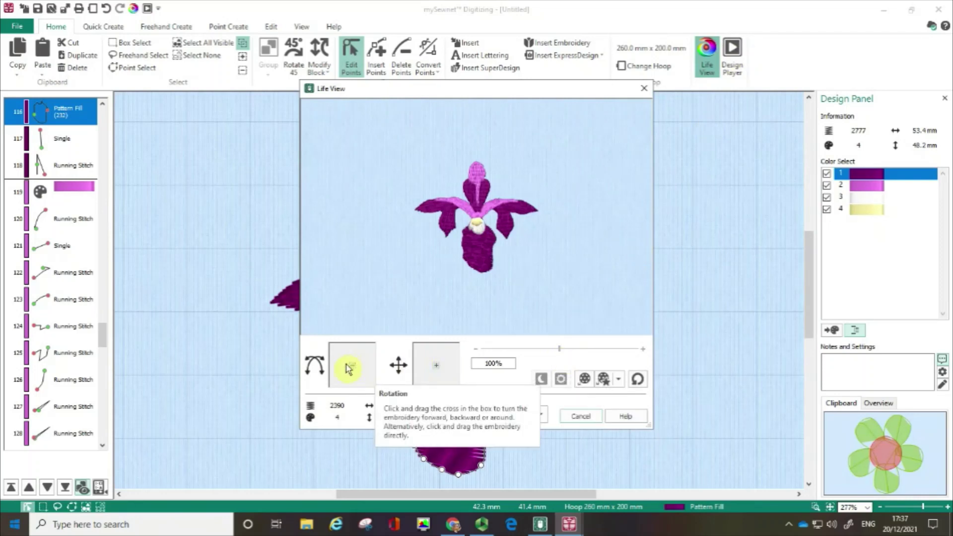
mouse_move(346, 365)
left_mouse_down()
mouse_move(349, 375)
mouse_move(353, 368)
left_mouse_up()
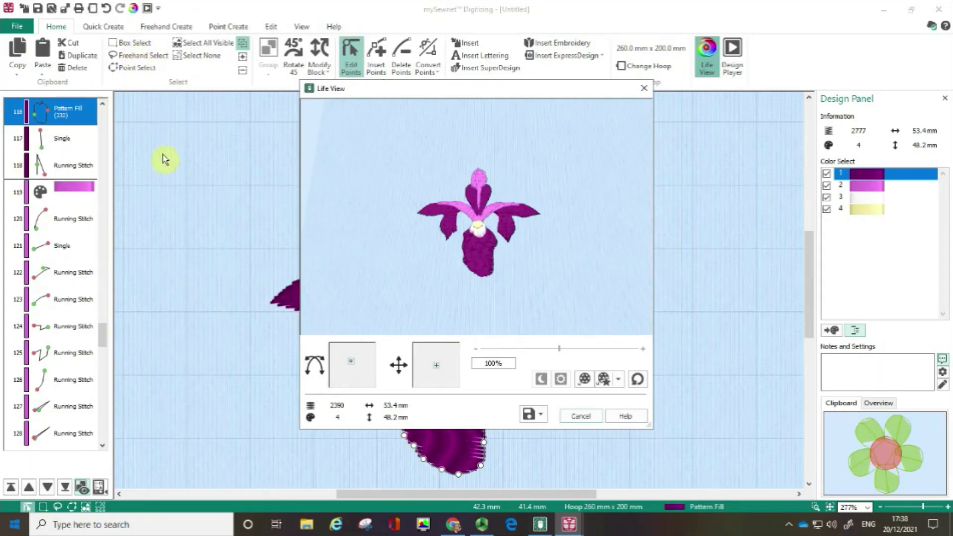
left_click(63, 111)
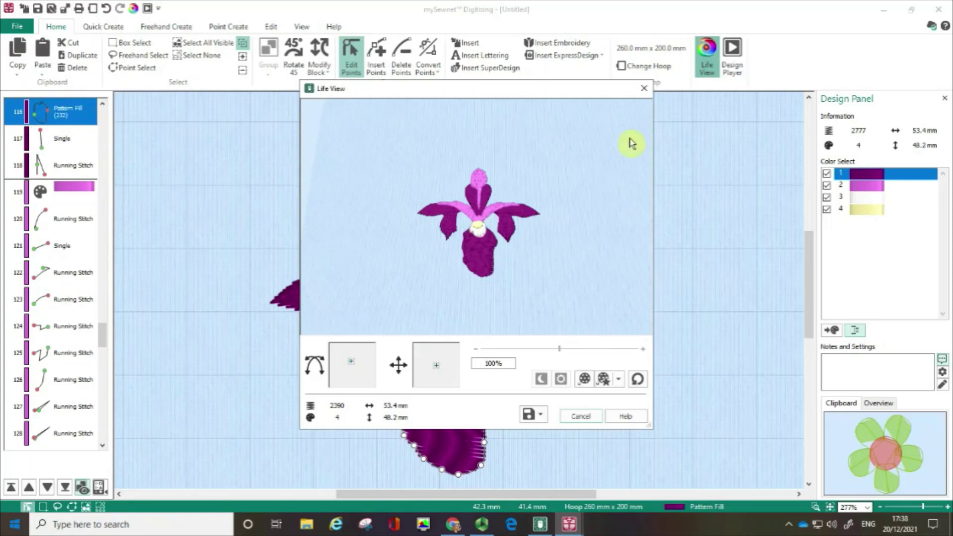